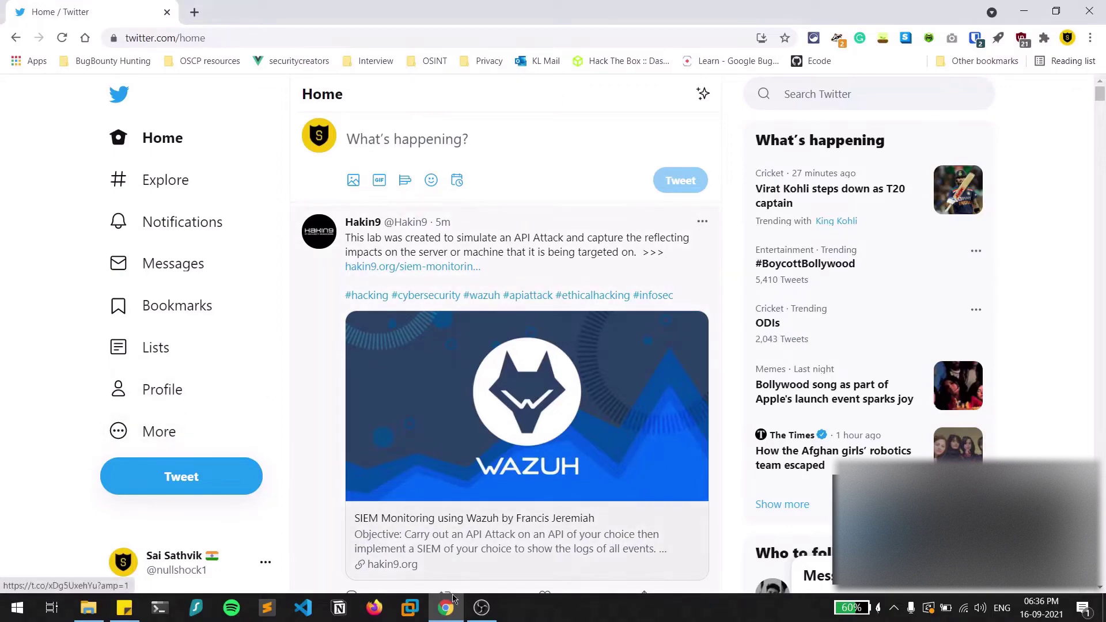
Hide the screen recorder window and open the signed-in account's own profile page.
left_click(481, 615)
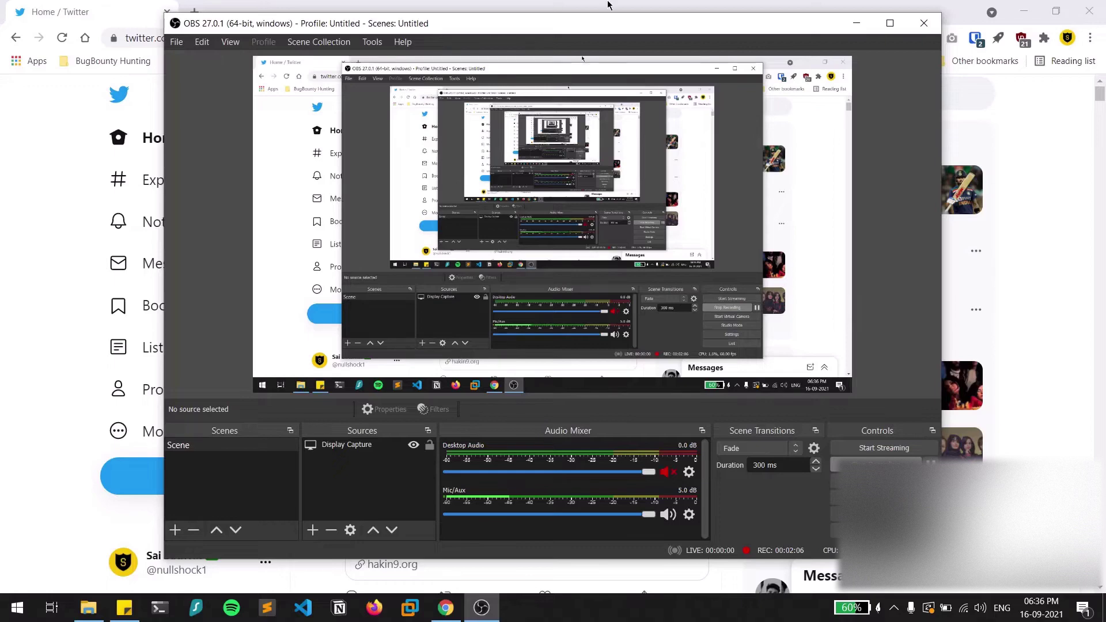
left_click(481, 607)
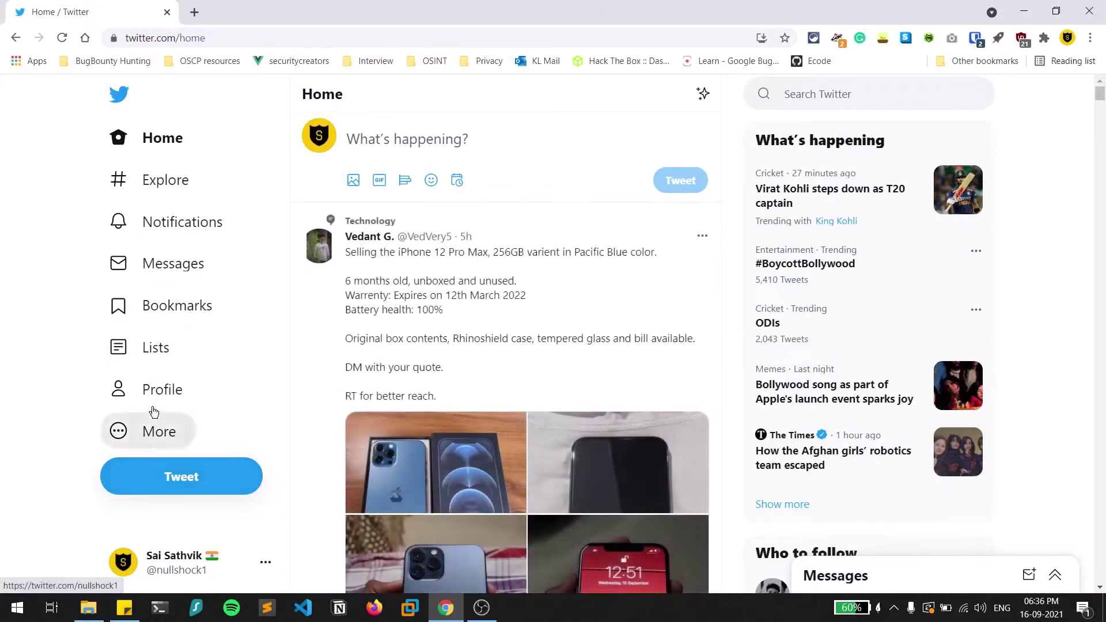
left_click(171, 390)
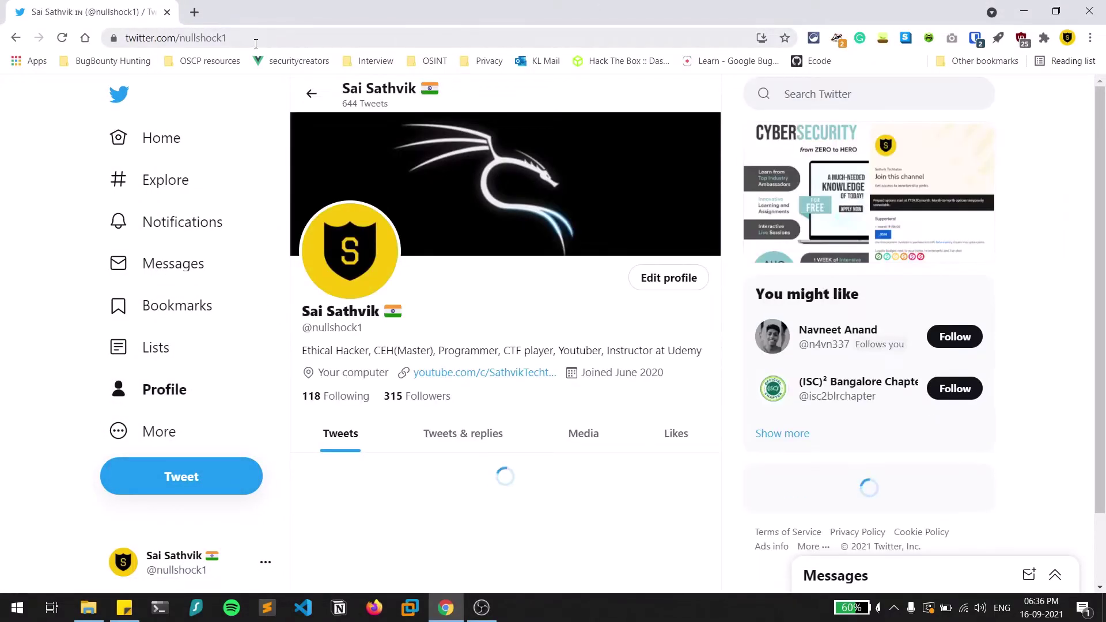
double_click(235, 39)
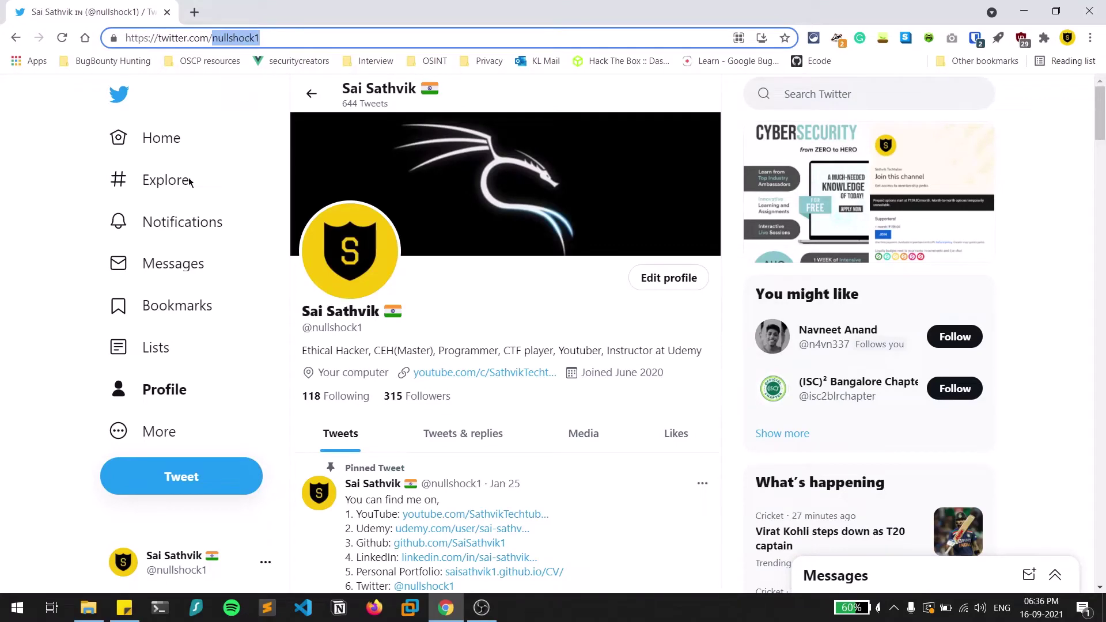
triple_click(341, 329)
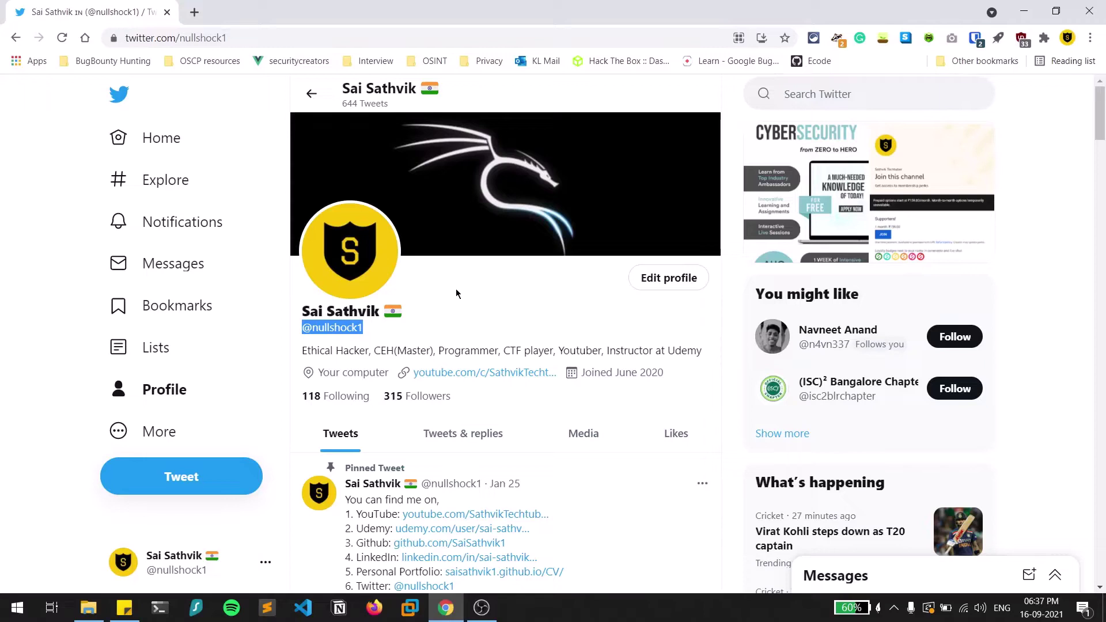
left_click(829, 99)
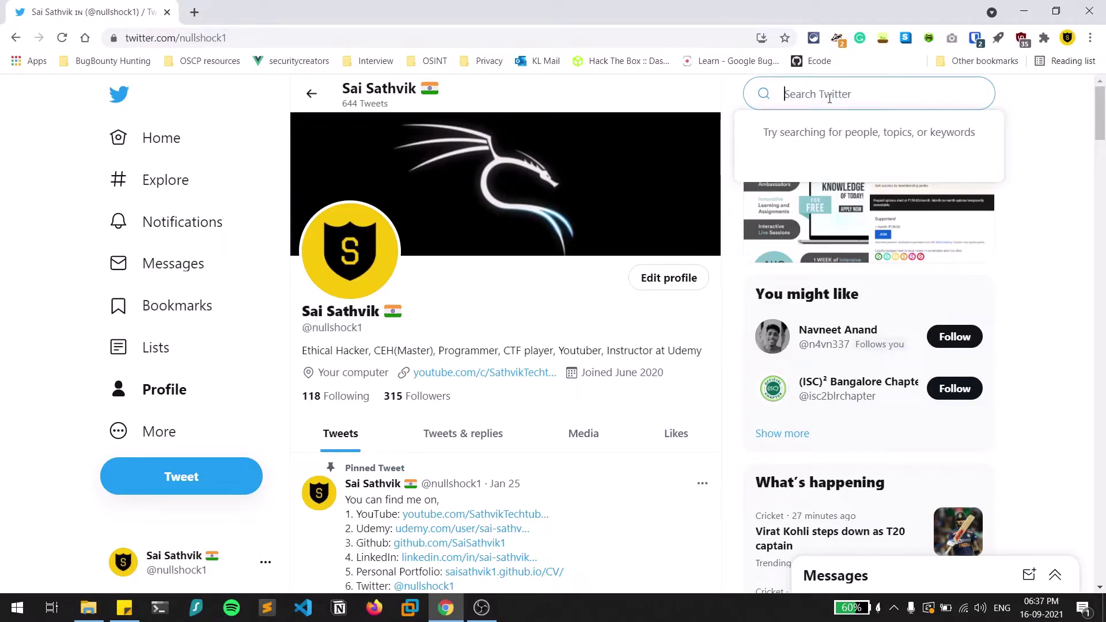
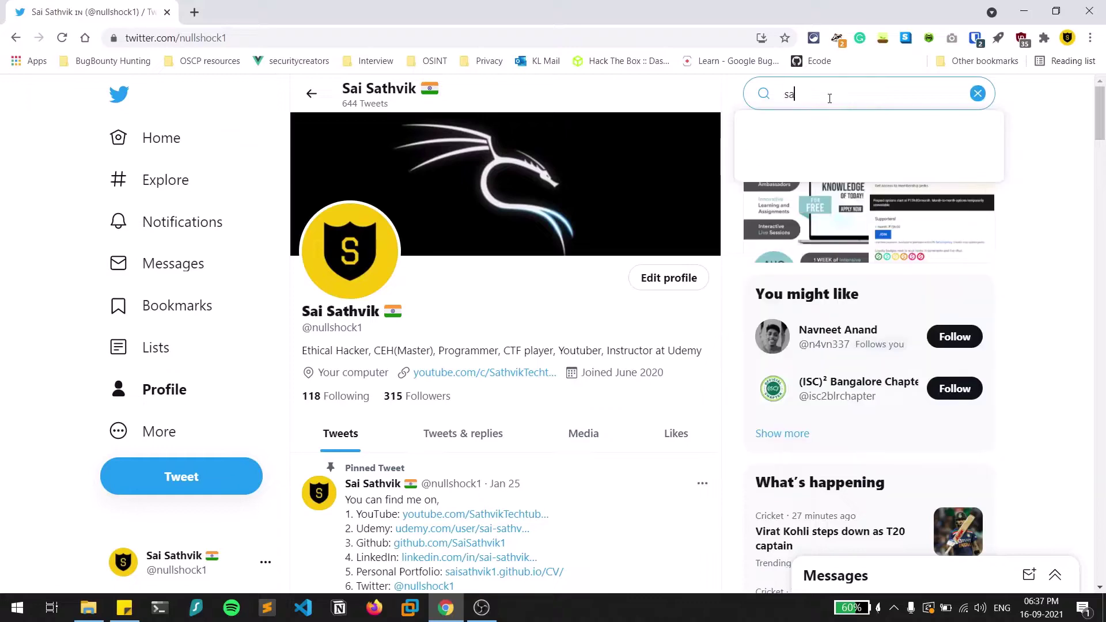
Search for the account owner's full name, filter to People, and open the matching profile.
key("Return")
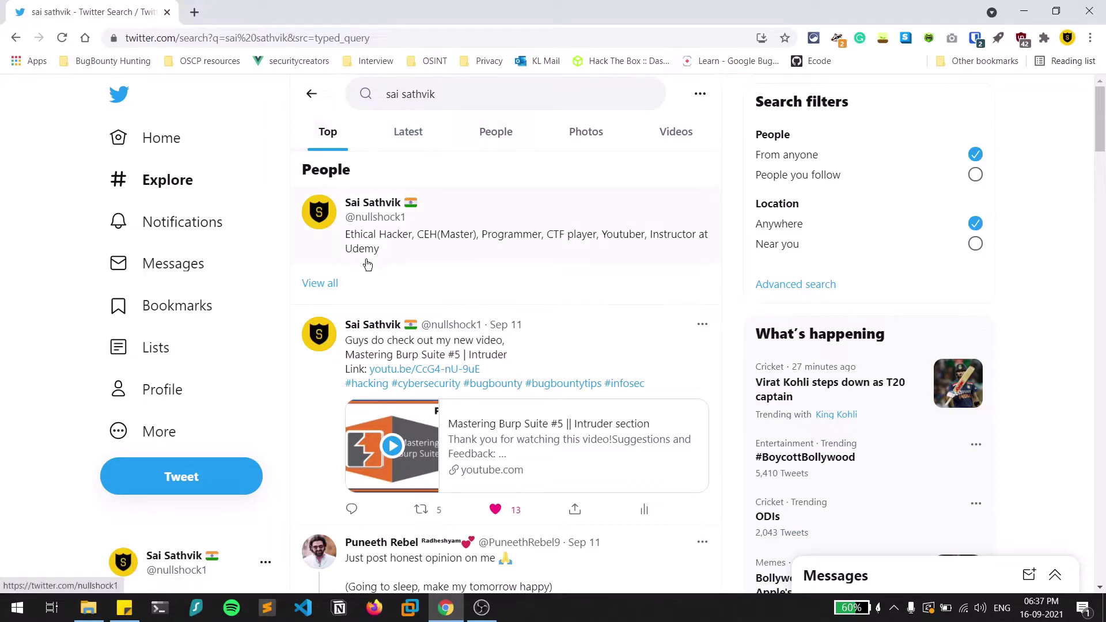
left_click(512, 136)
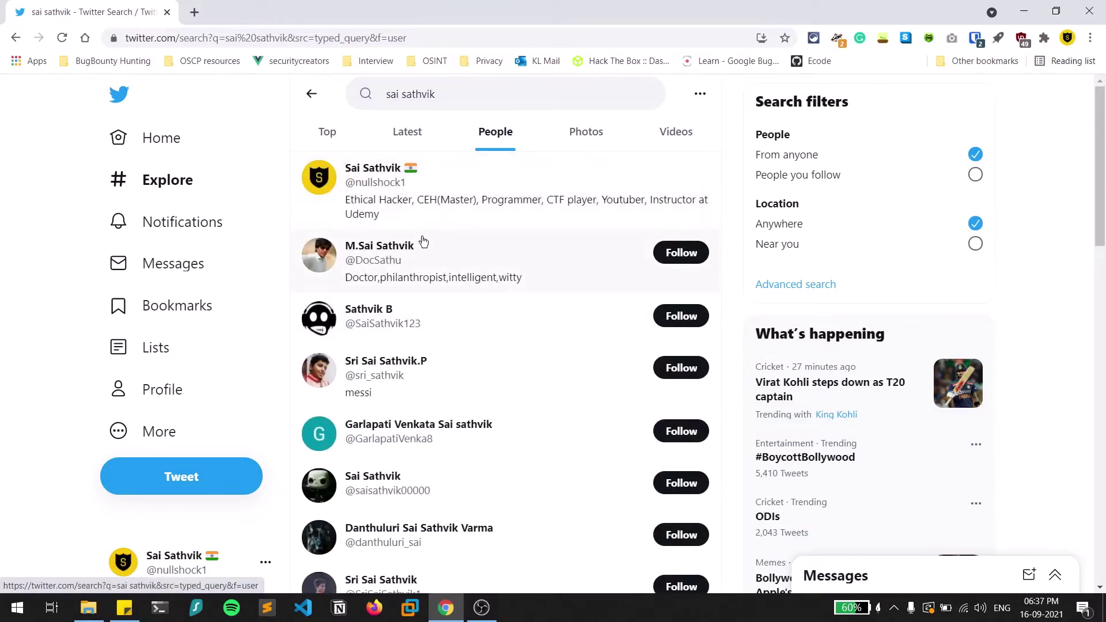
left_click(441, 176)
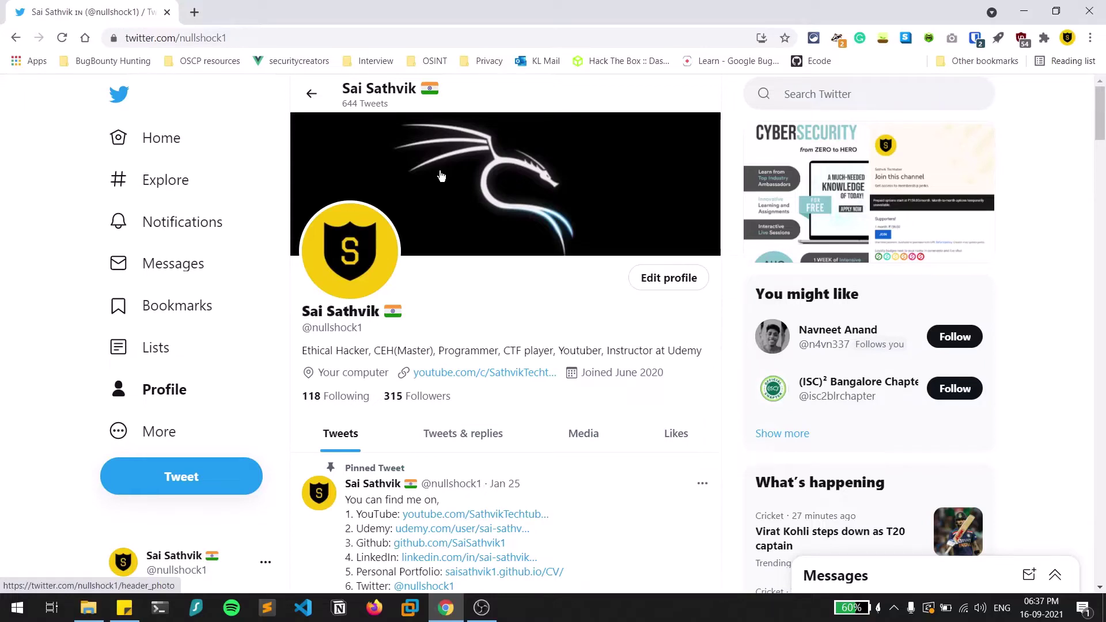
double_click(332, 328)
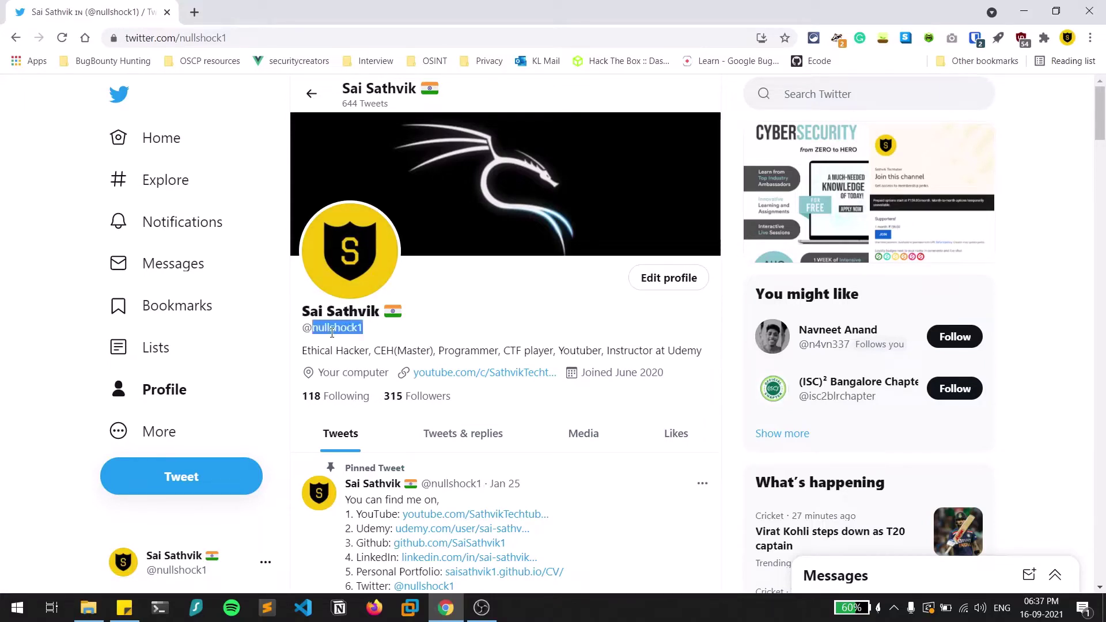
left_click(332, 332)
double_click(332, 332)
left_click(131, 193)
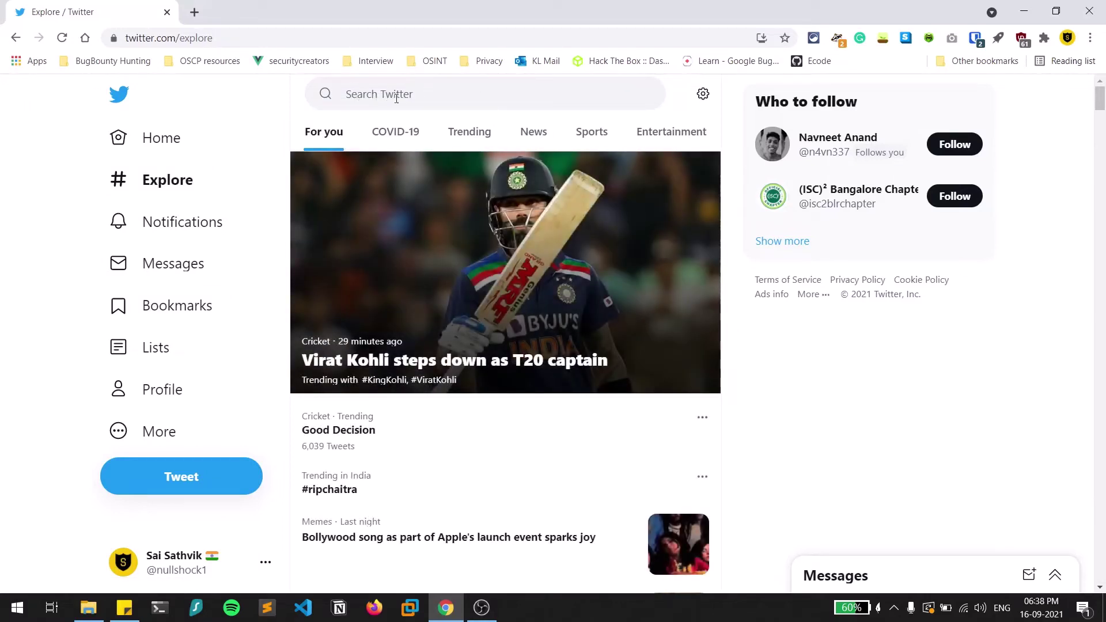
left_click(461, 95)
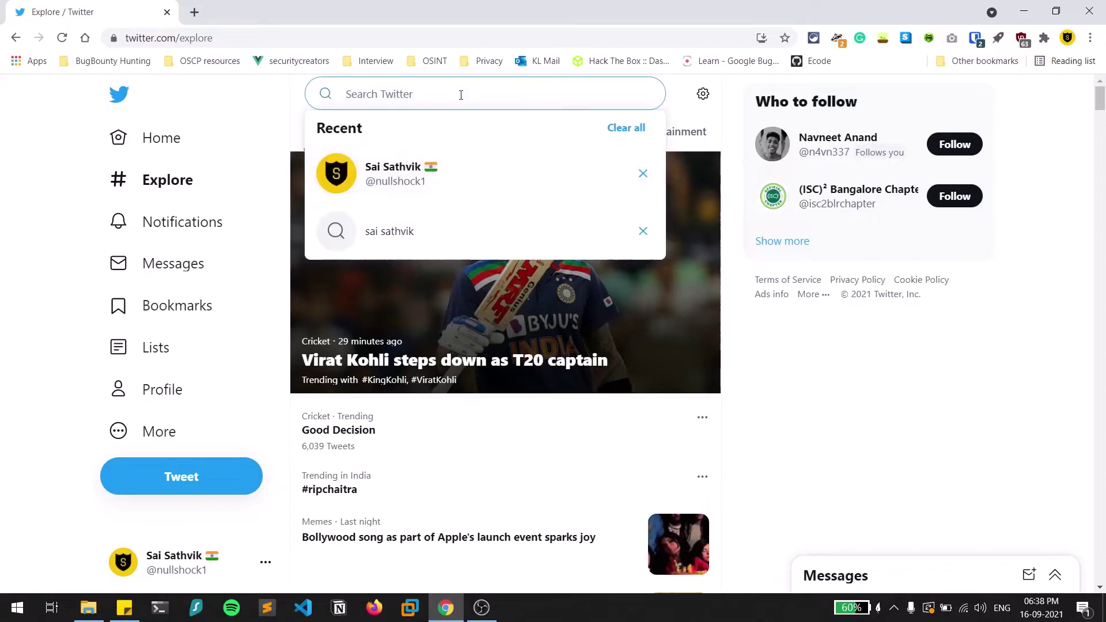
type("@nu")
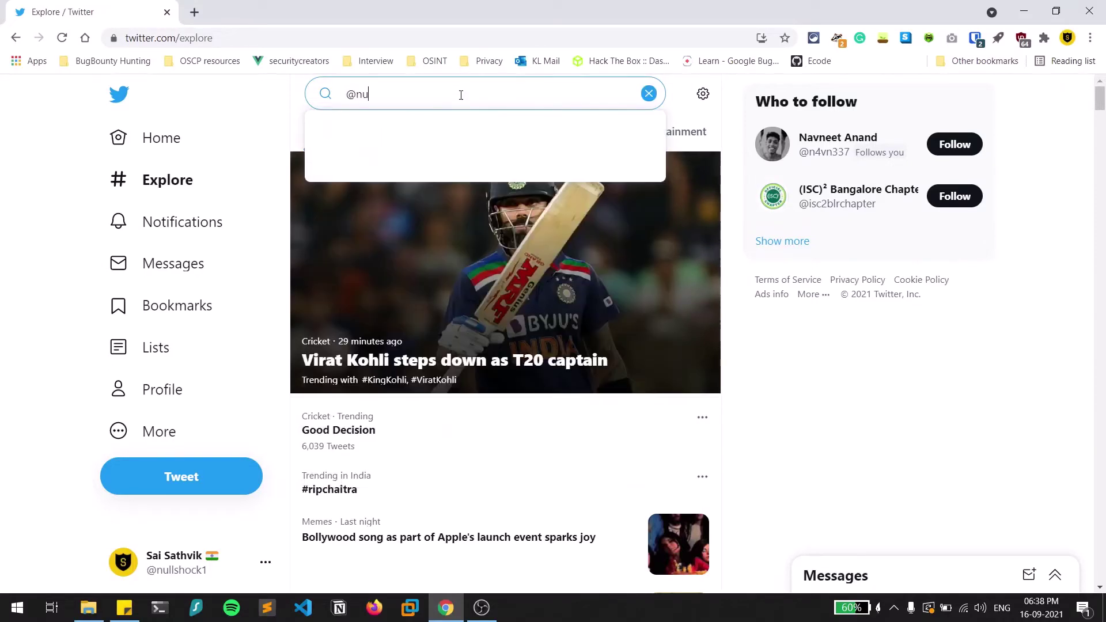
type("ll")
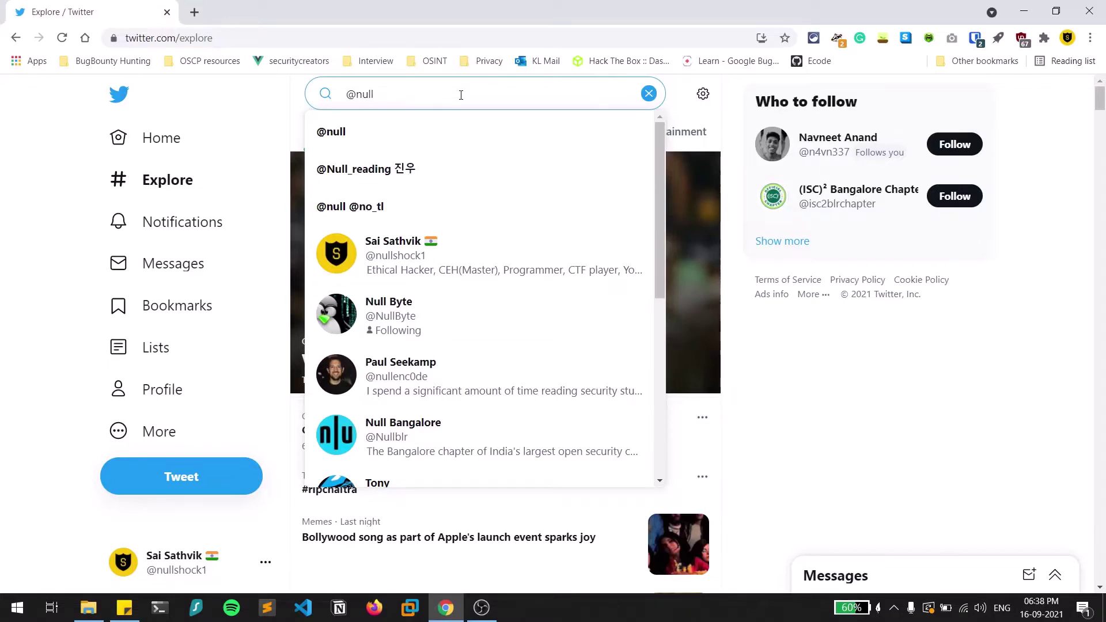
type("shock1")
key("Return")
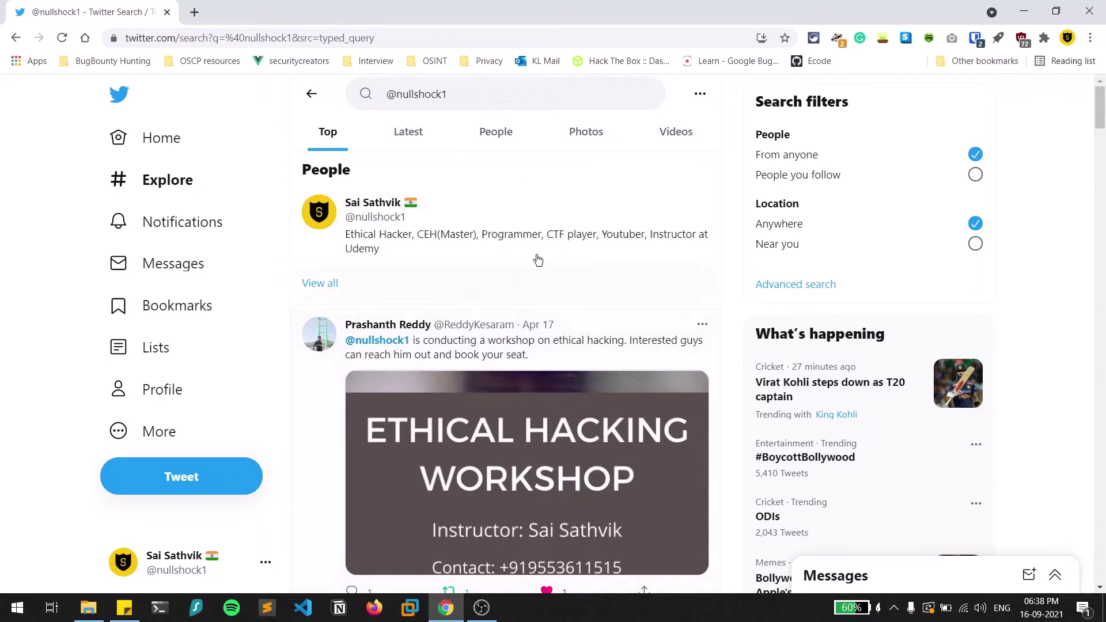
scroll(579, 315, "down", 3)
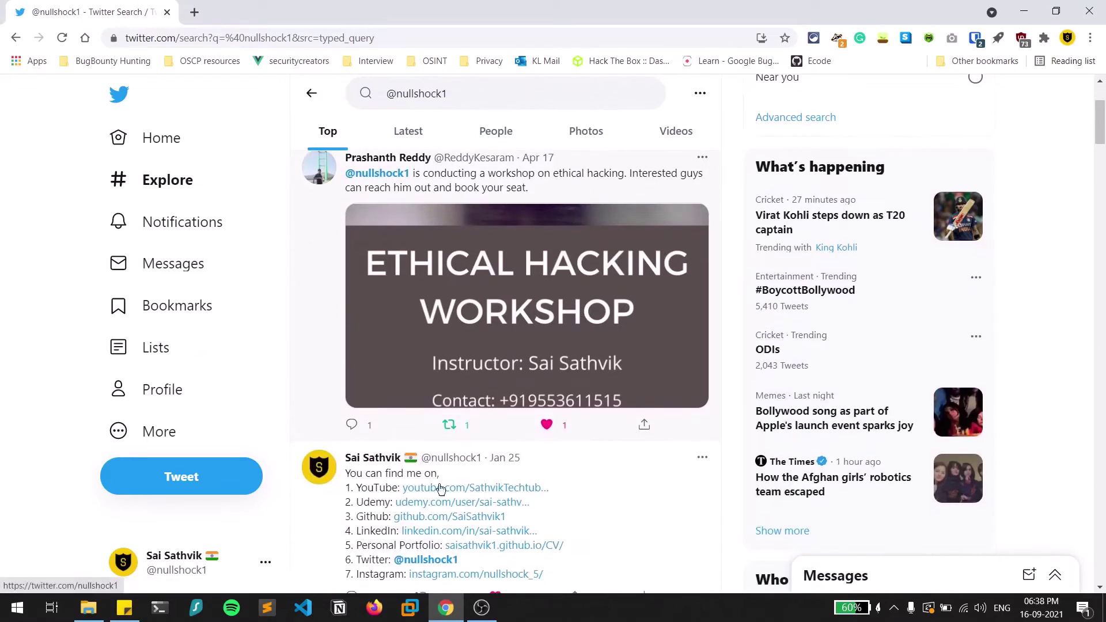
scroll(615, 485, "down", 5)
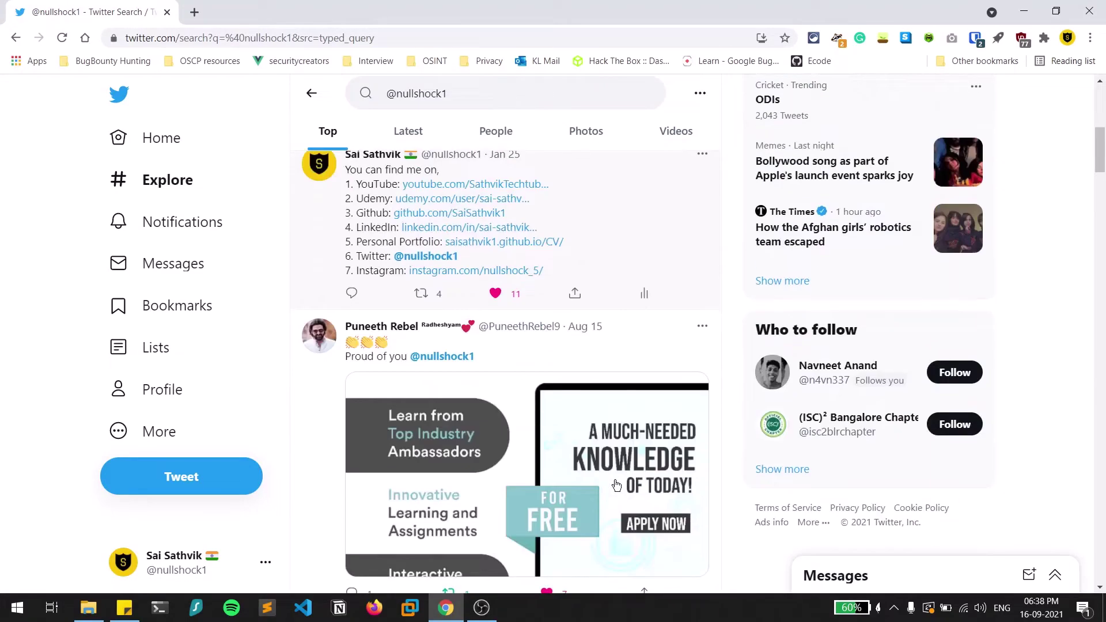
scroll(615, 485, "down", 8)
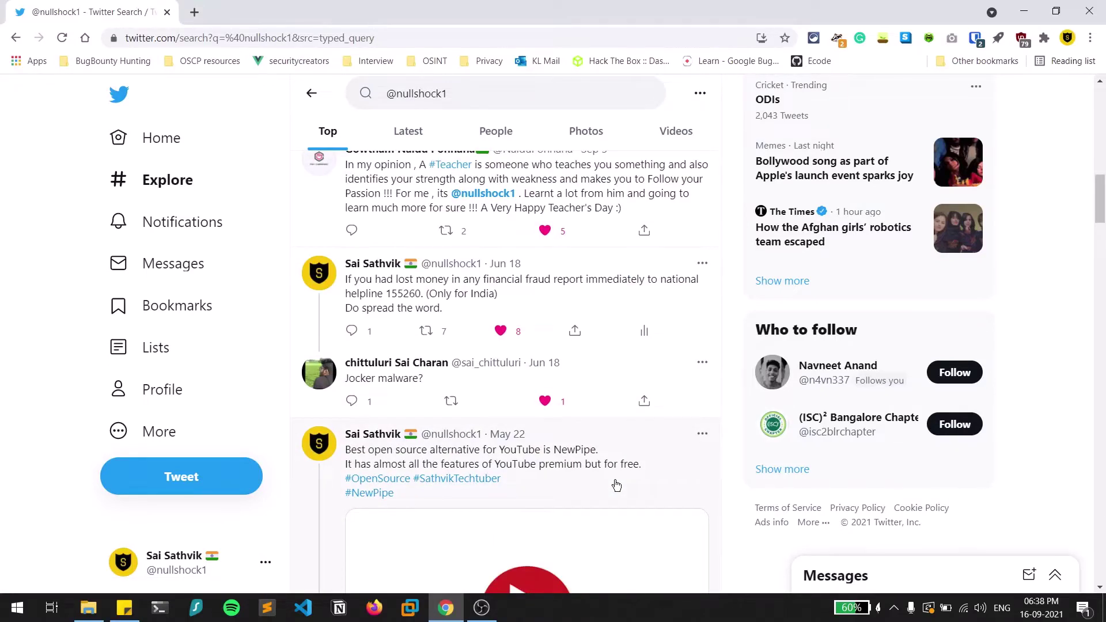
scroll(616, 485, "down", 2)
scroll(615, 485, "down", 5)
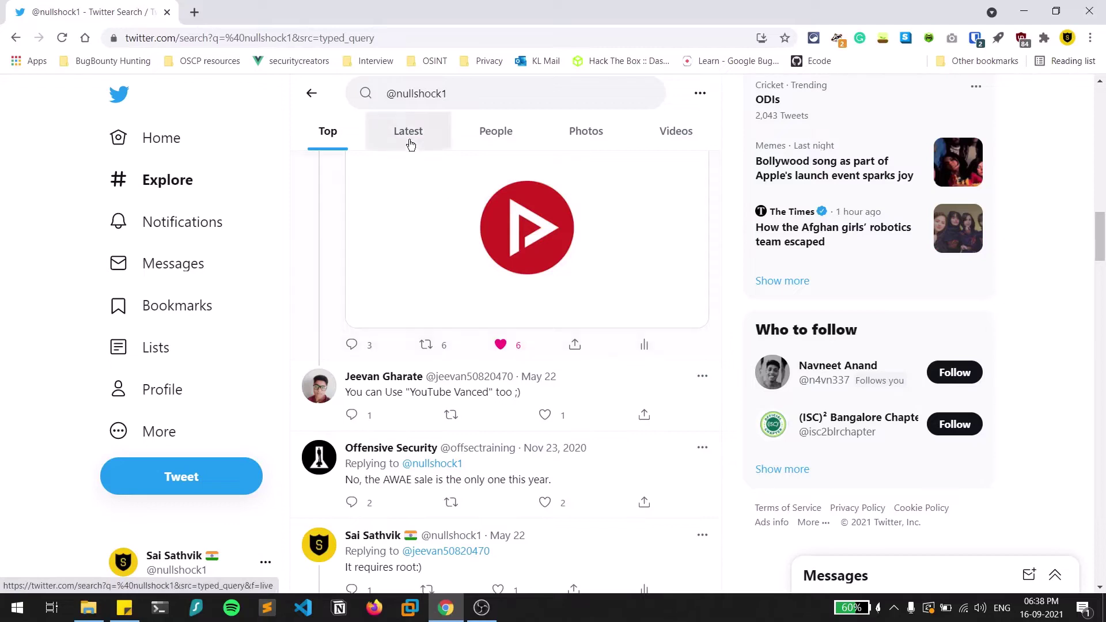
left_click(387, 94)
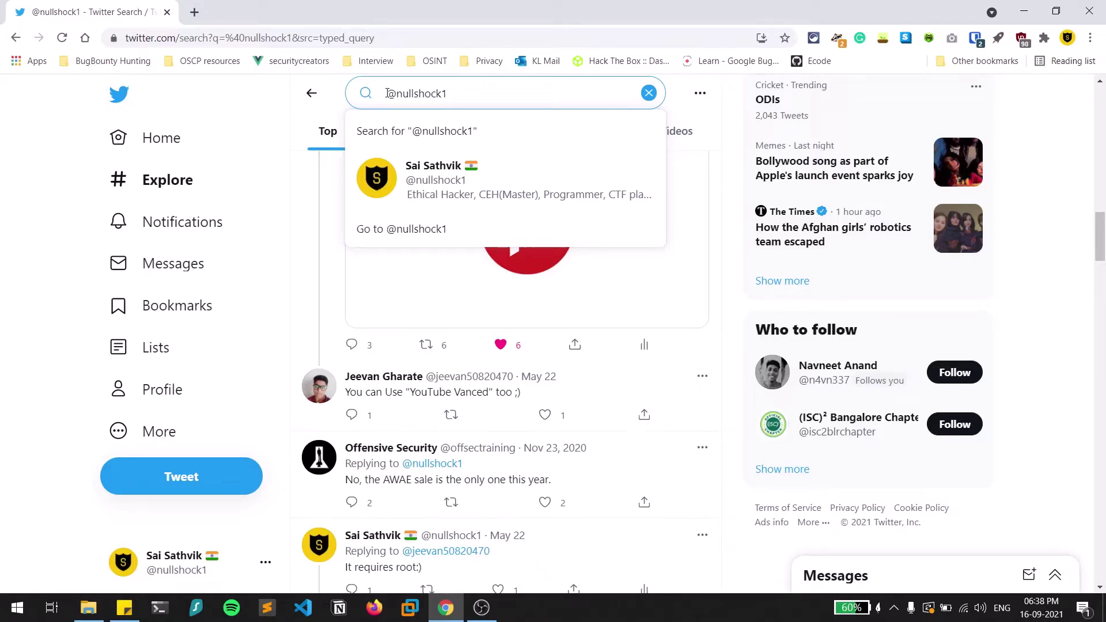
Prefix the handle query with from: and scroll through the account's own tweets.
left_click(386, 94)
type("from:")
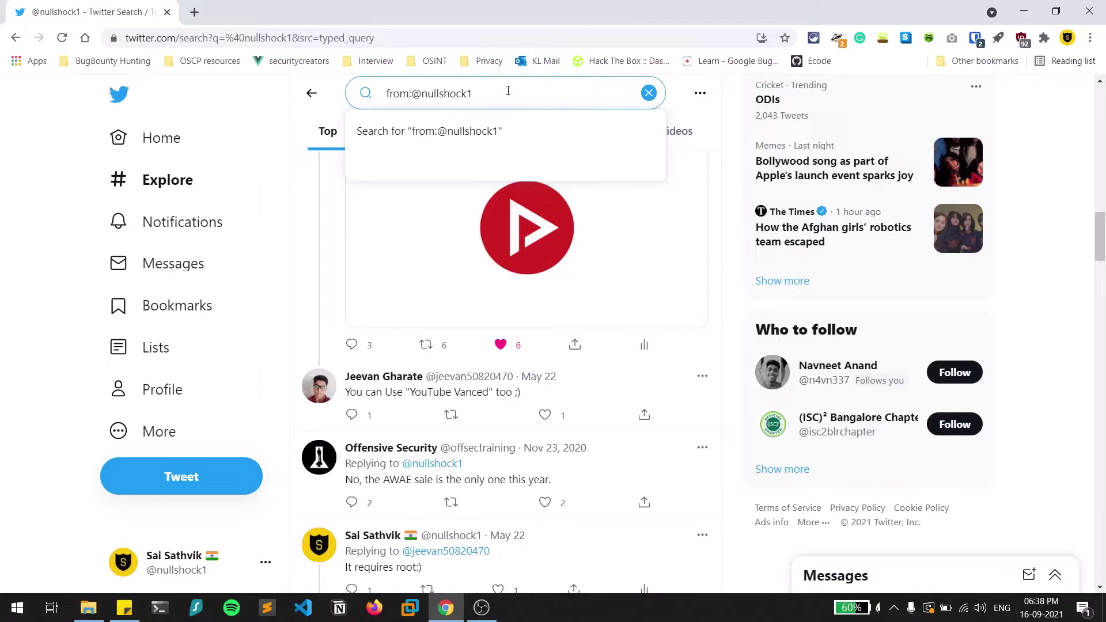
key("Return")
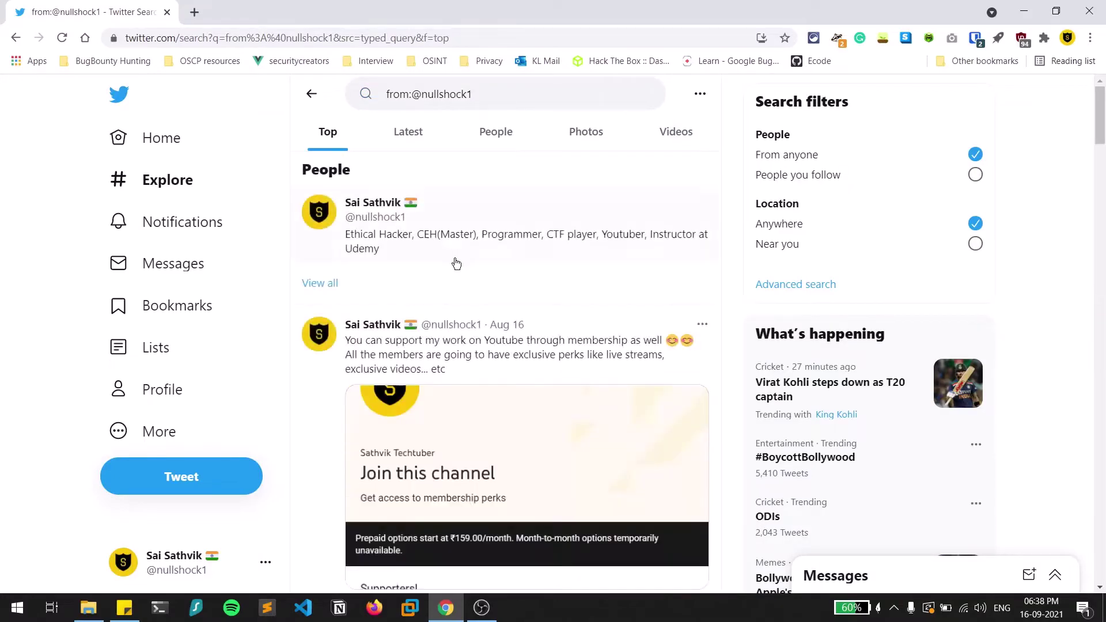
scroll(456, 265, "down", 4)
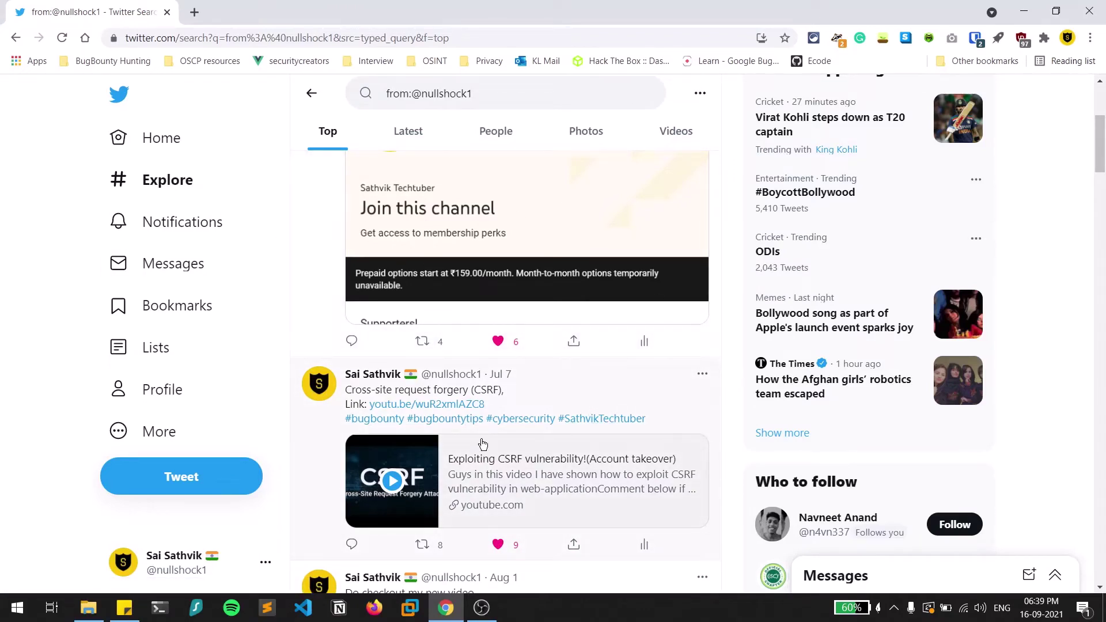
scroll(483, 443, "down", 12)
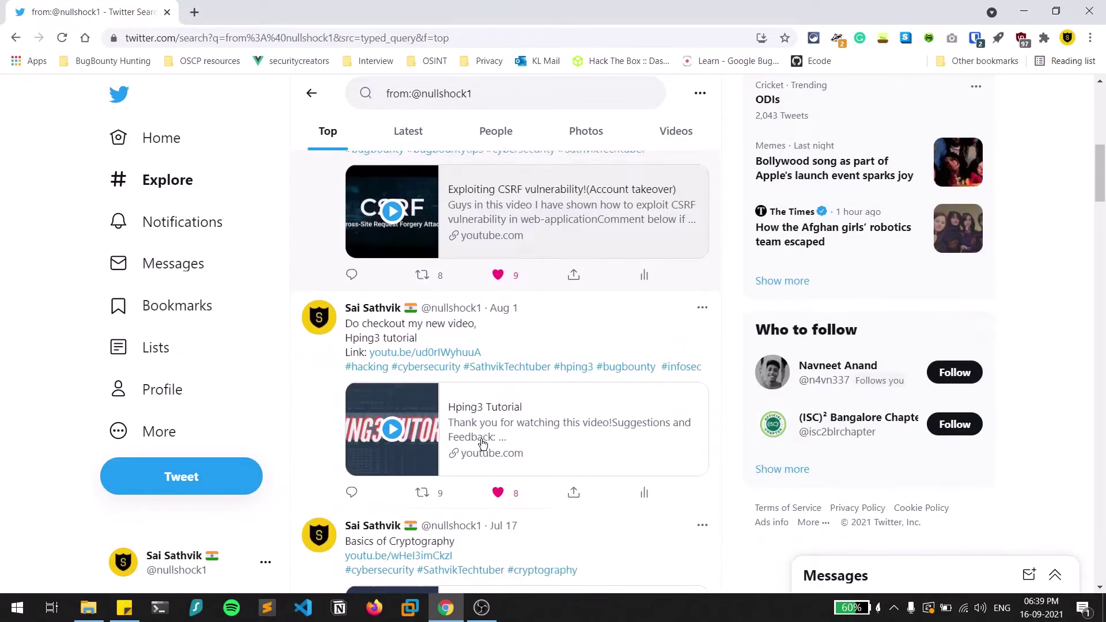
scroll(483, 443, "down", 5)
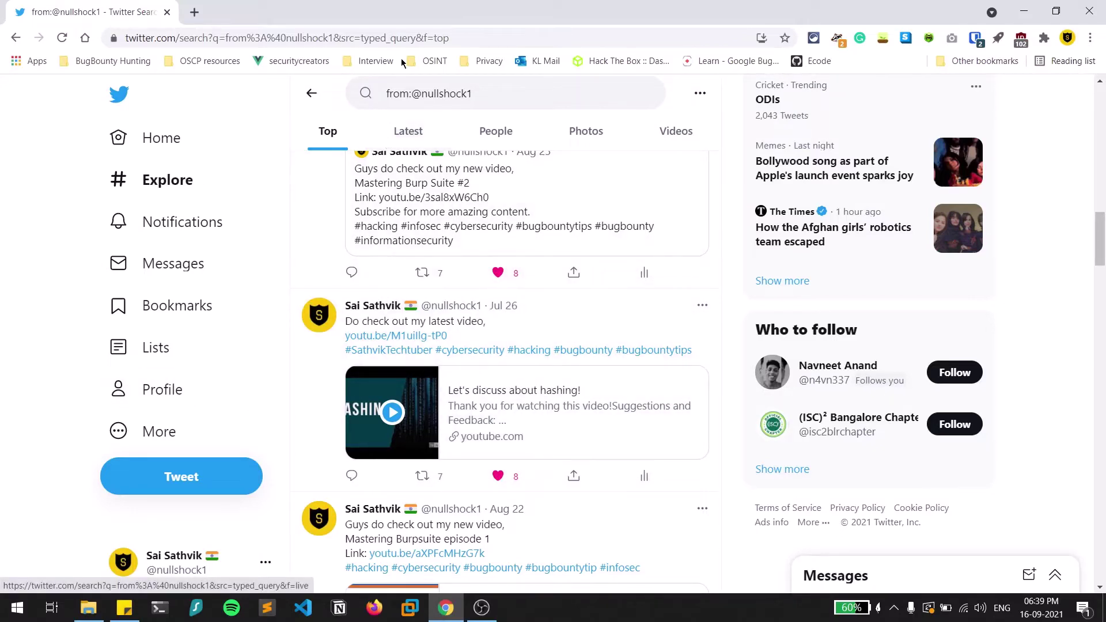
Change the from: operator to to: and scroll through tweets addressed to the account.
double_click(392, 99)
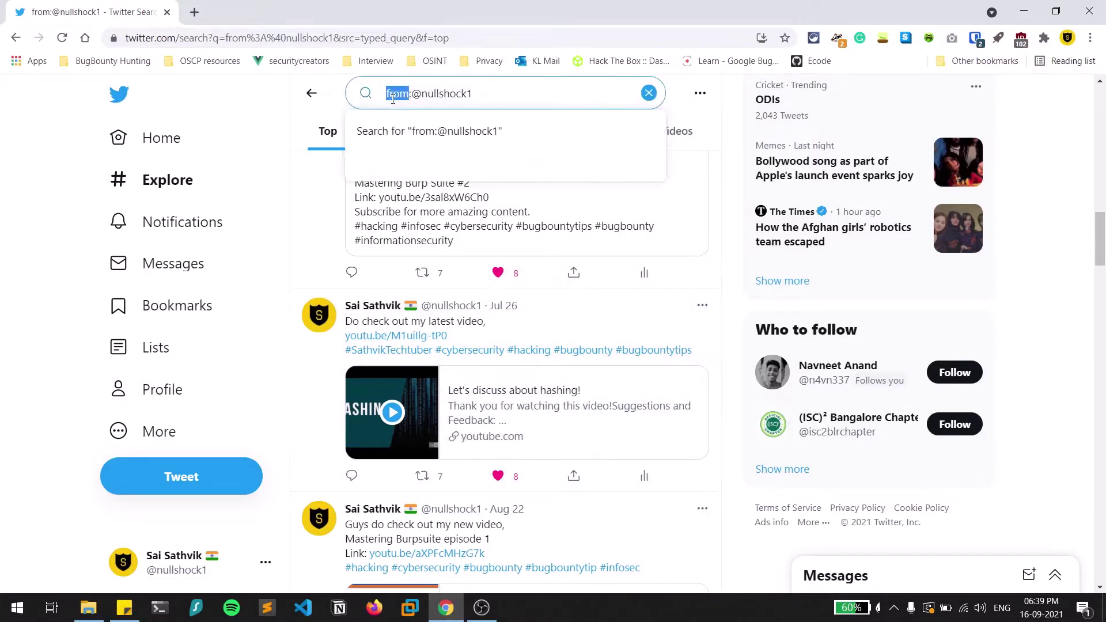
key("BackSpace")
type("to")
key("Return")
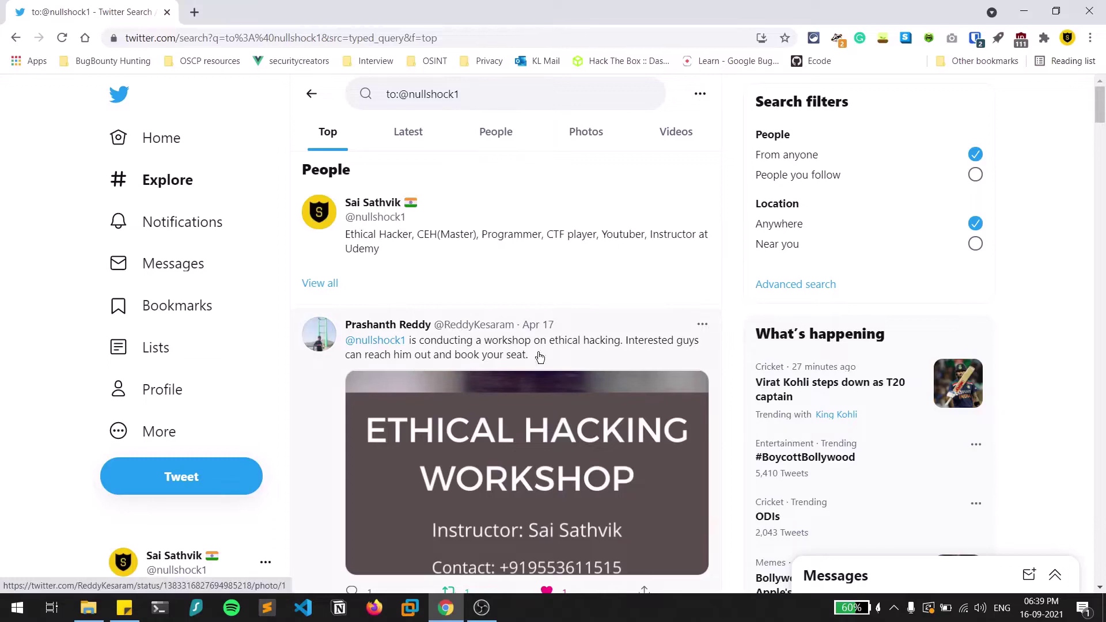
scroll(519, 403, "down", 6)
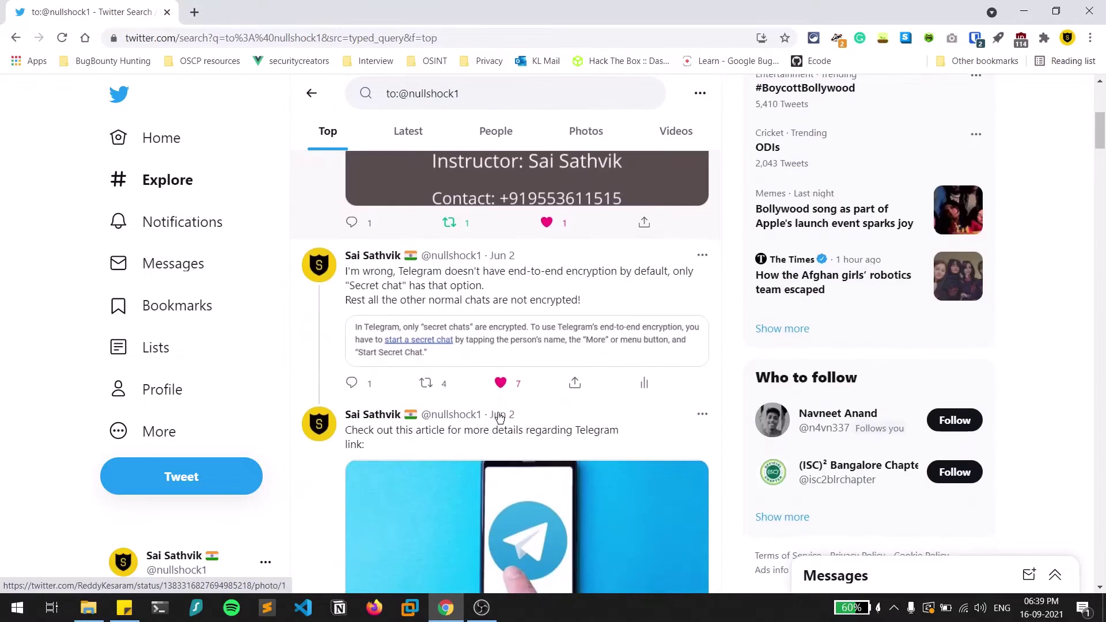
scroll(348, 407, "down", 3)
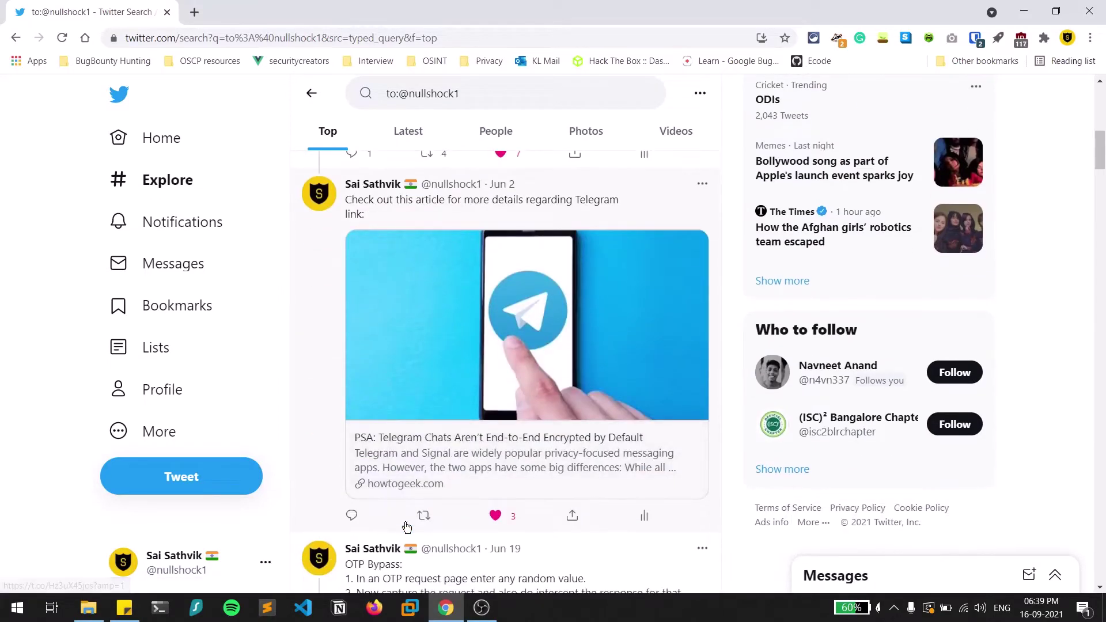
scroll(407, 527, "down", 5)
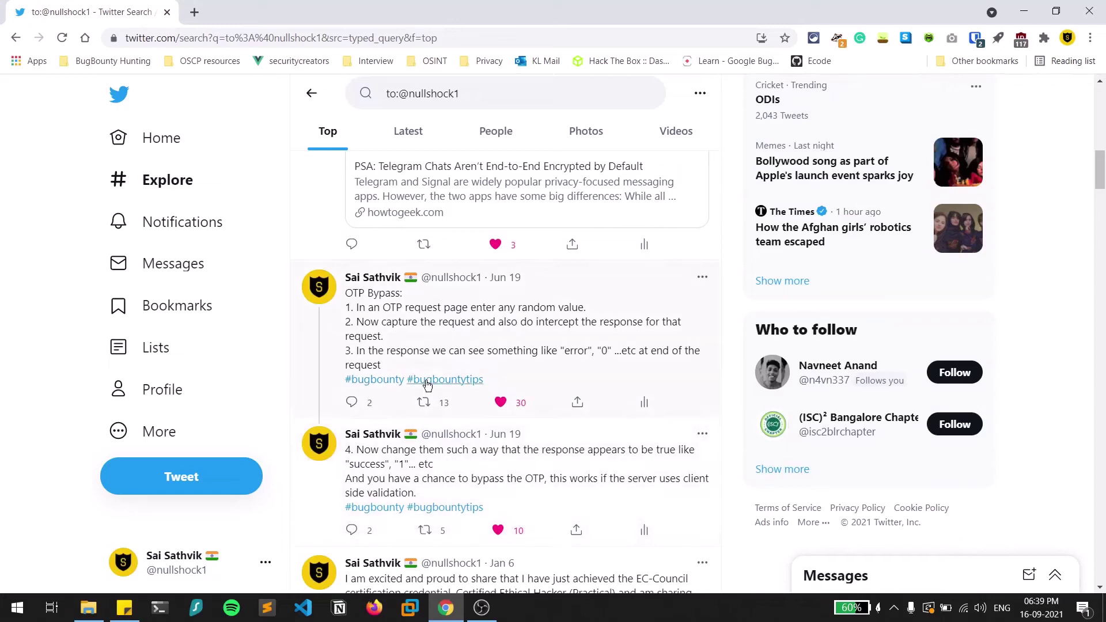
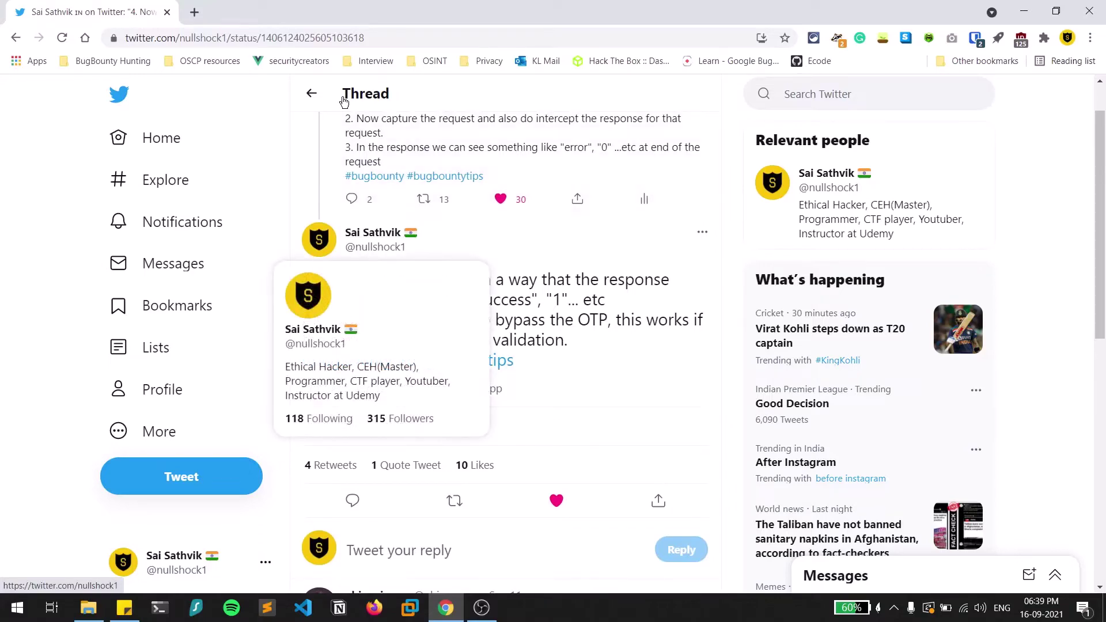
Go back to the to: results for your own account and scroll through them.
left_click(311, 94)
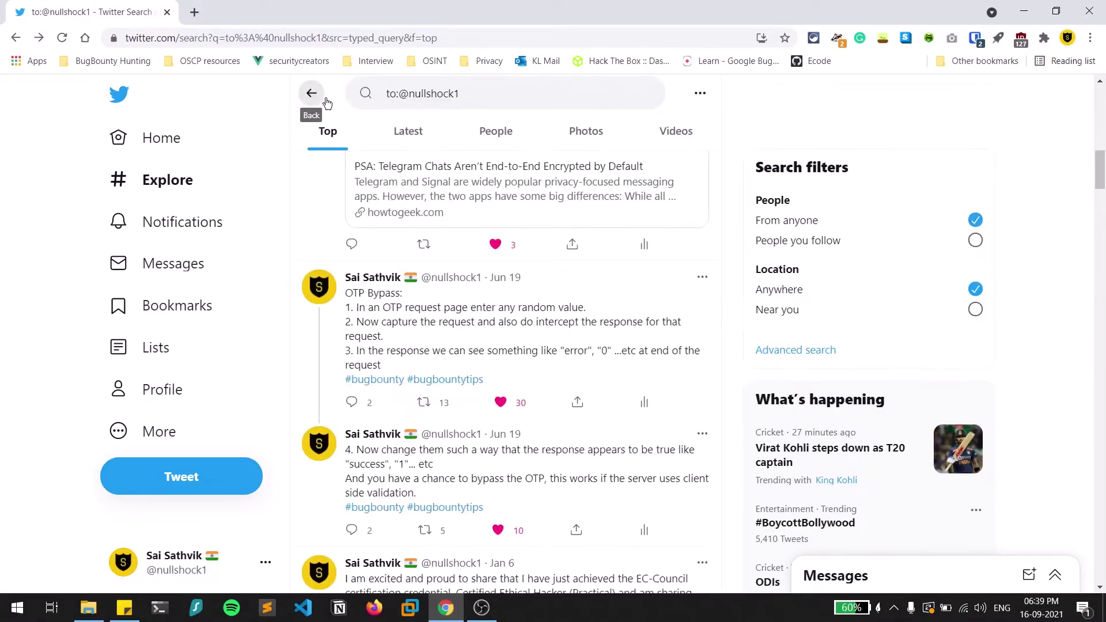
scroll(561, 303, "down", 12)
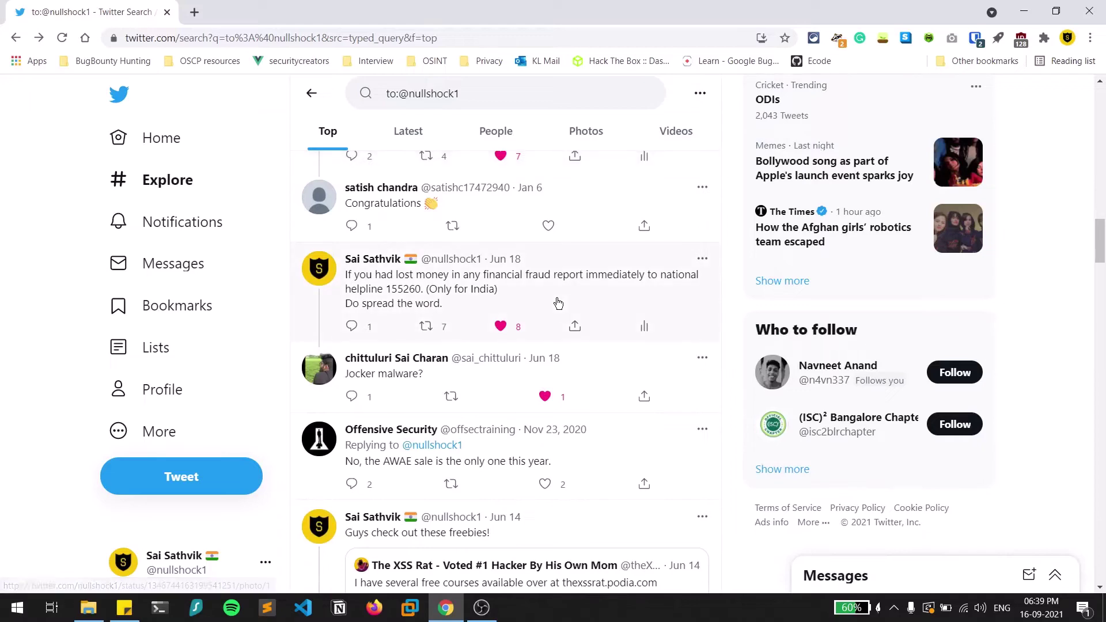
scroll(481, 281, "down", 5)
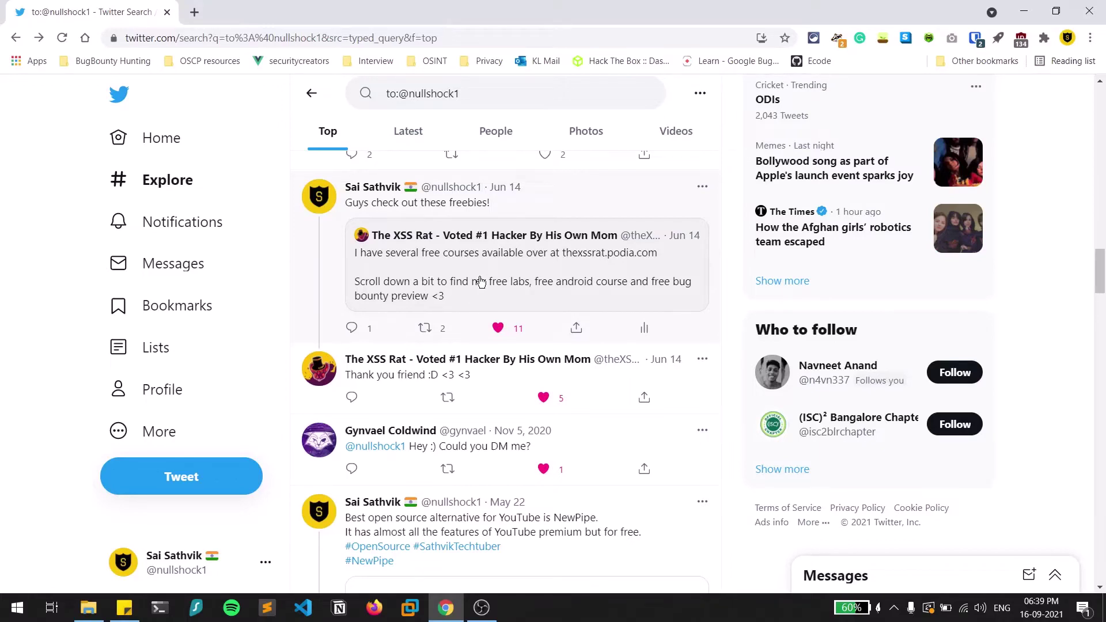
scroll(480, 282, "down", 1)
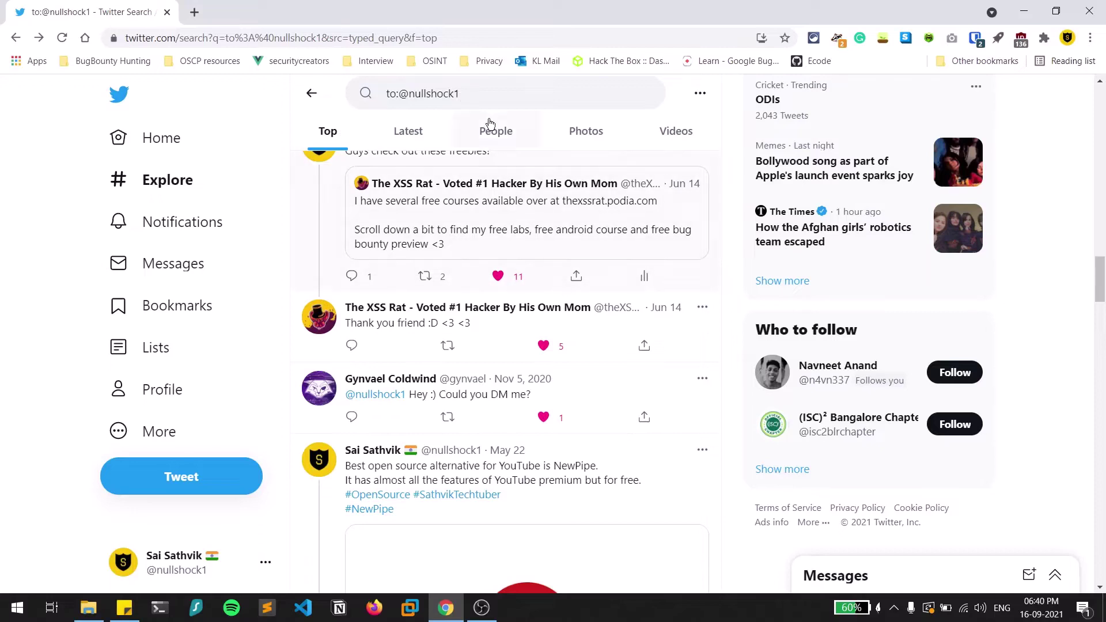
Select and delete the whole search query.
double_click(388, 95)
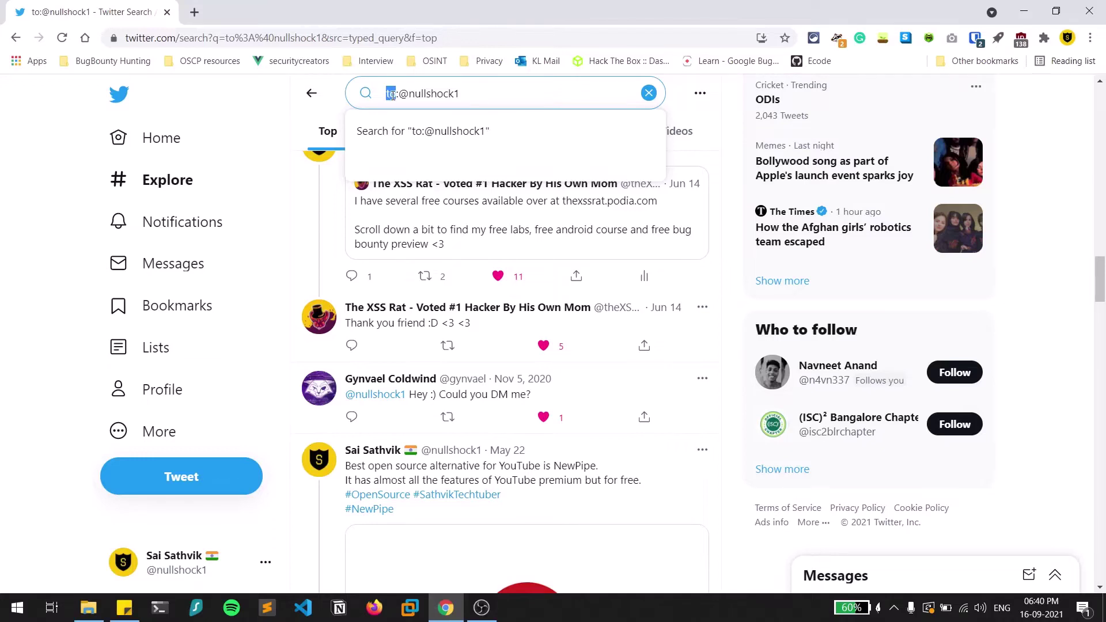
triple_click(495, 96)
key("BackSpace")
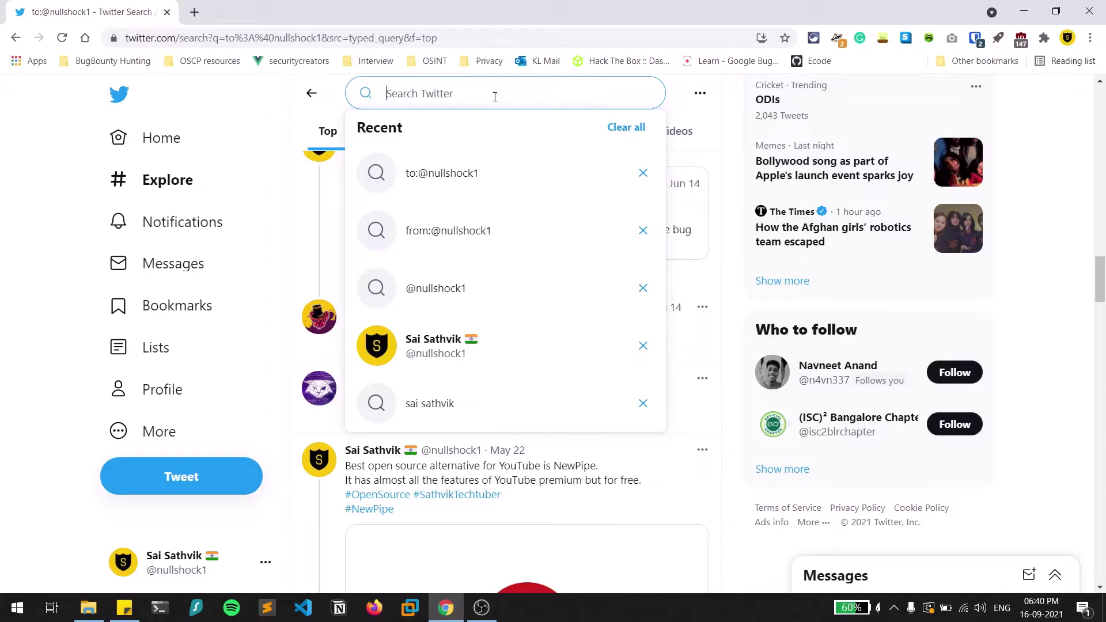
Search #infosec, then add the account owner's first name to narrow the results.
type("#")
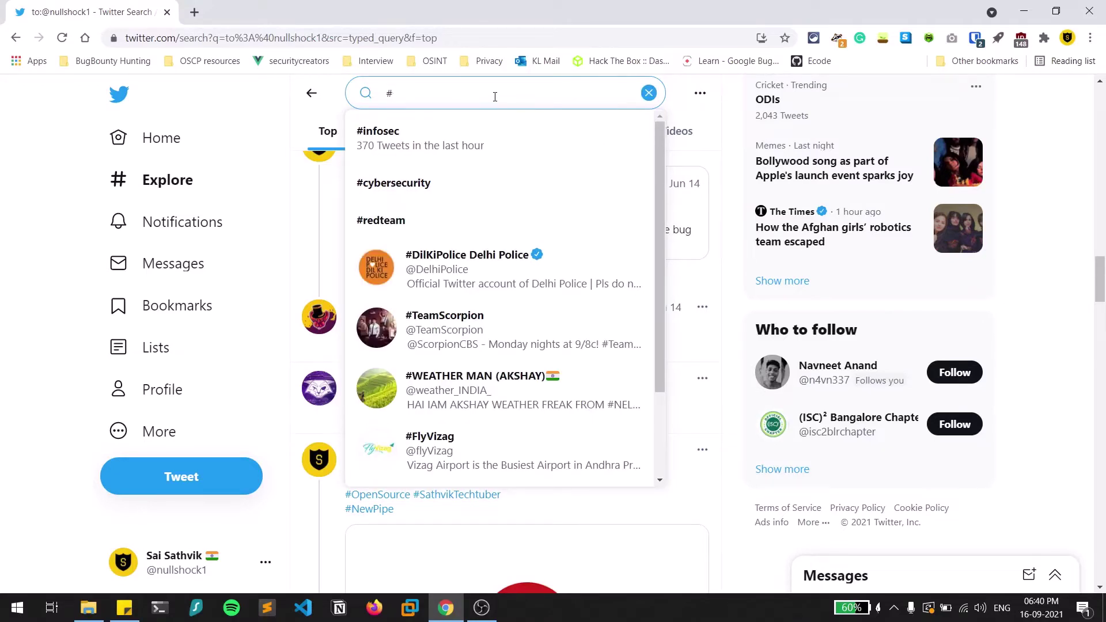
key("Return")
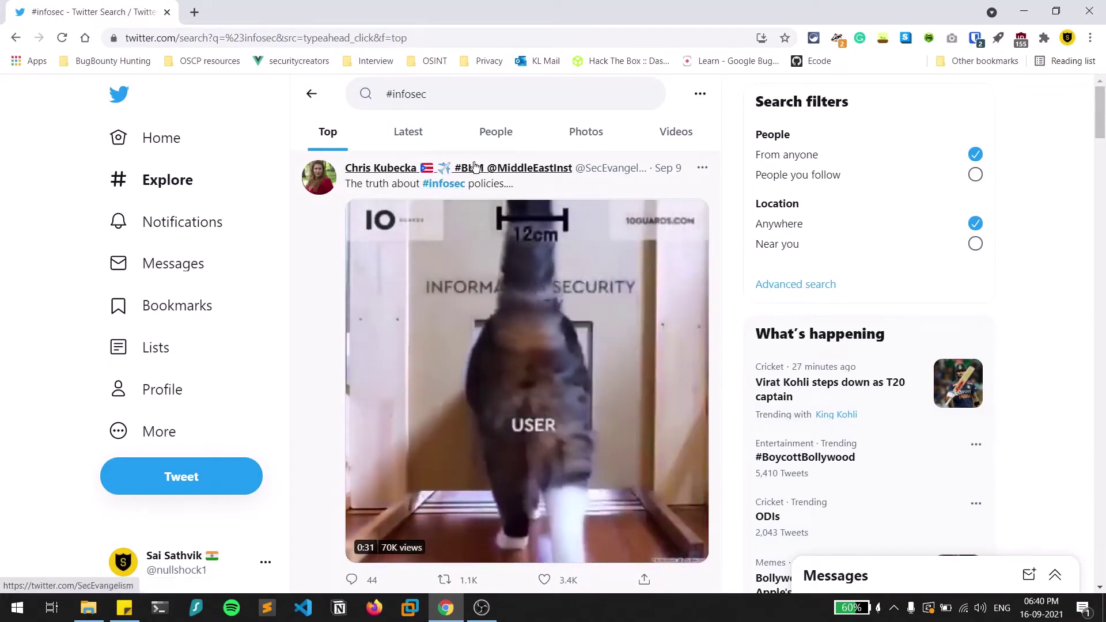
left_click(512, 96)
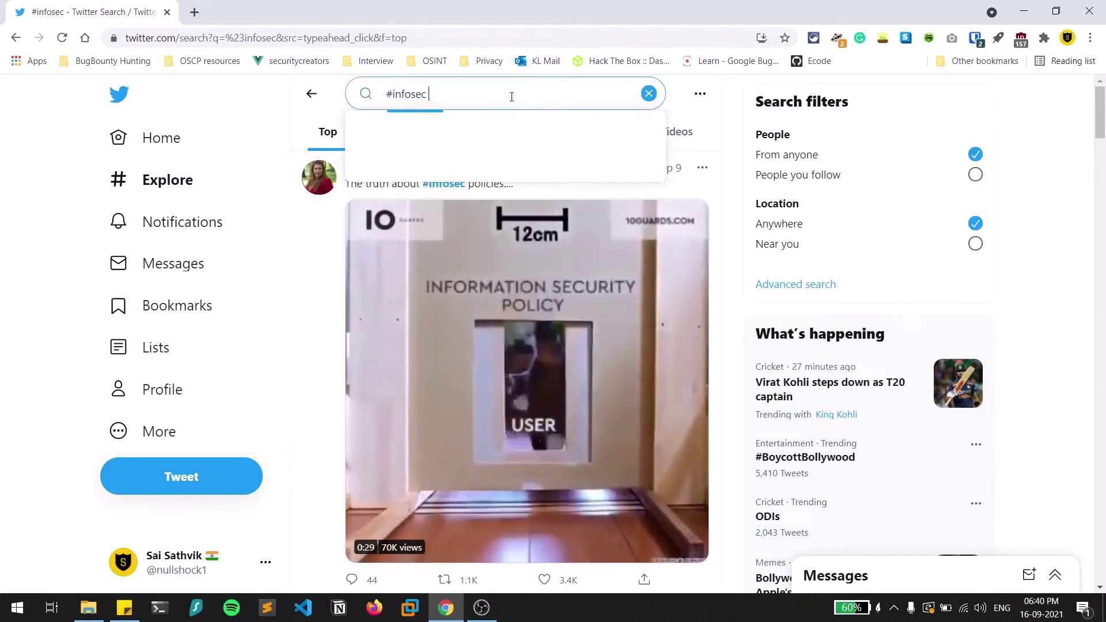
type("sathvik")
key("Return")
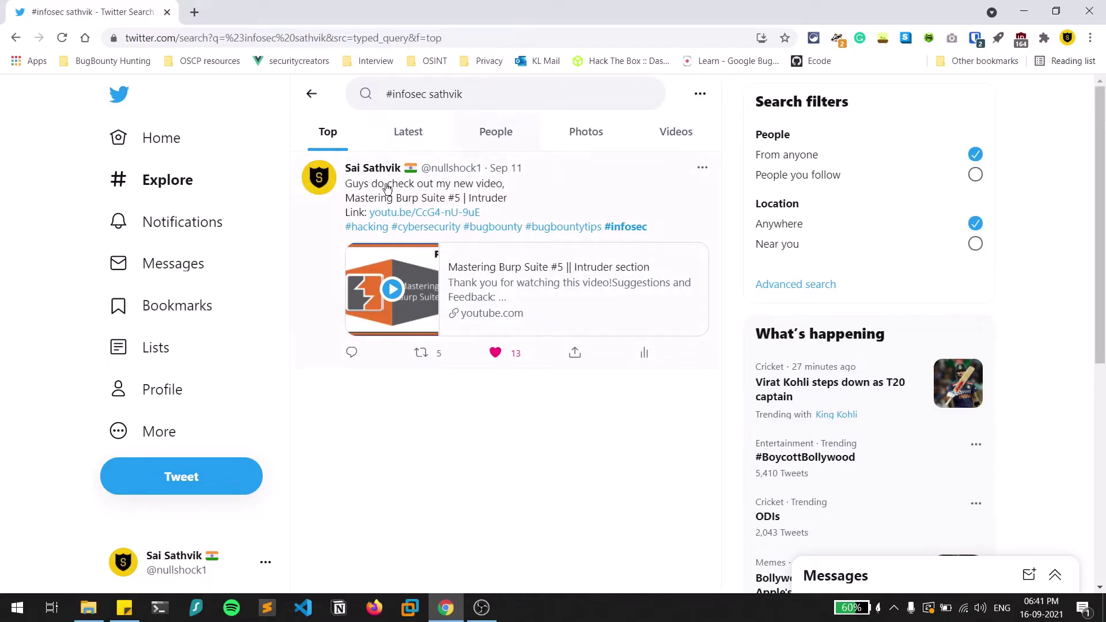
Replace the name with from: and your handle, browse those #infosec tweets, then clear the query.
double_click(497, 94)
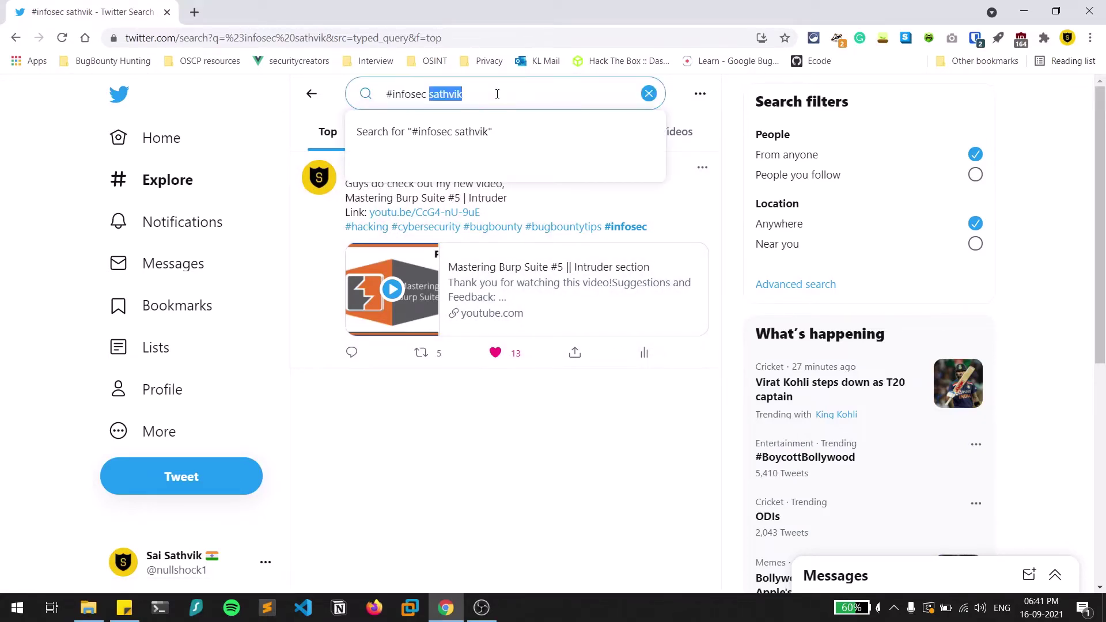
type("from:")
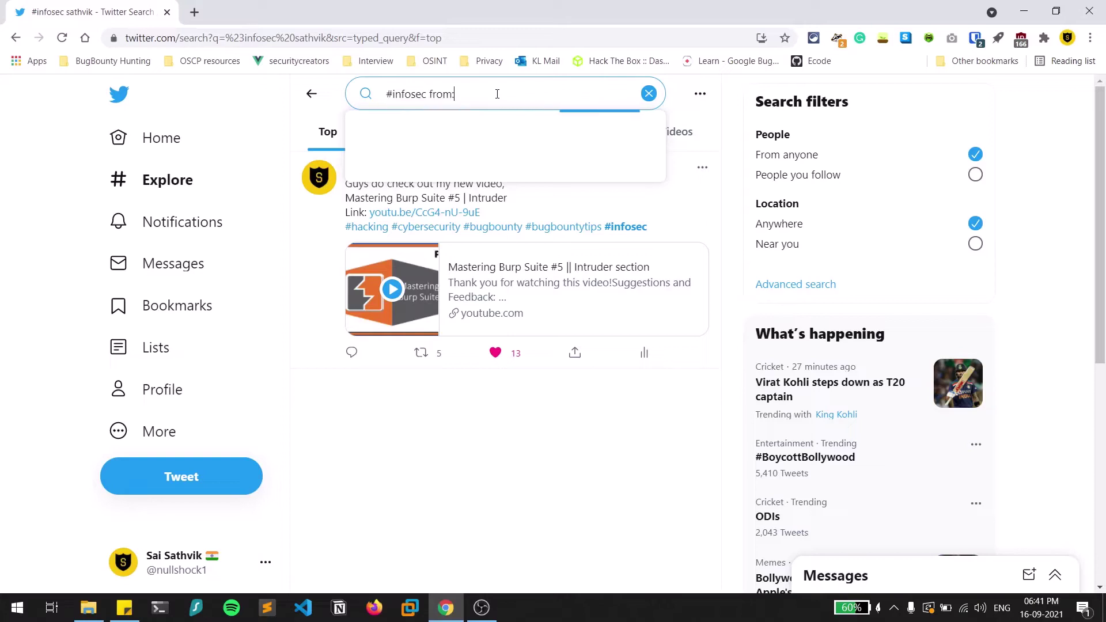
type("@nullshock1")
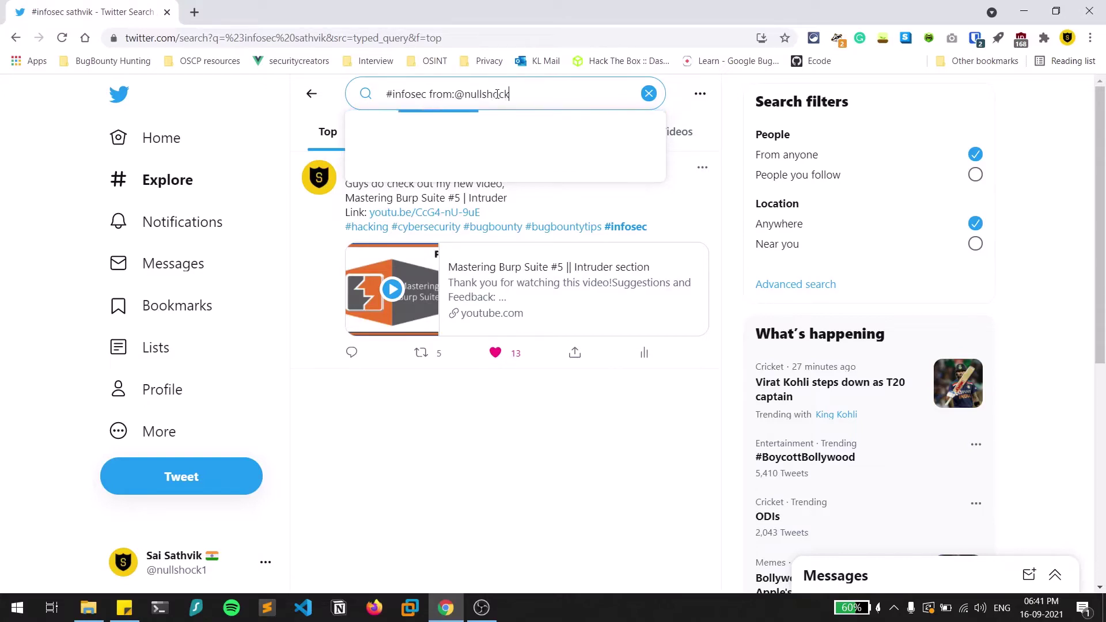
key("Return")
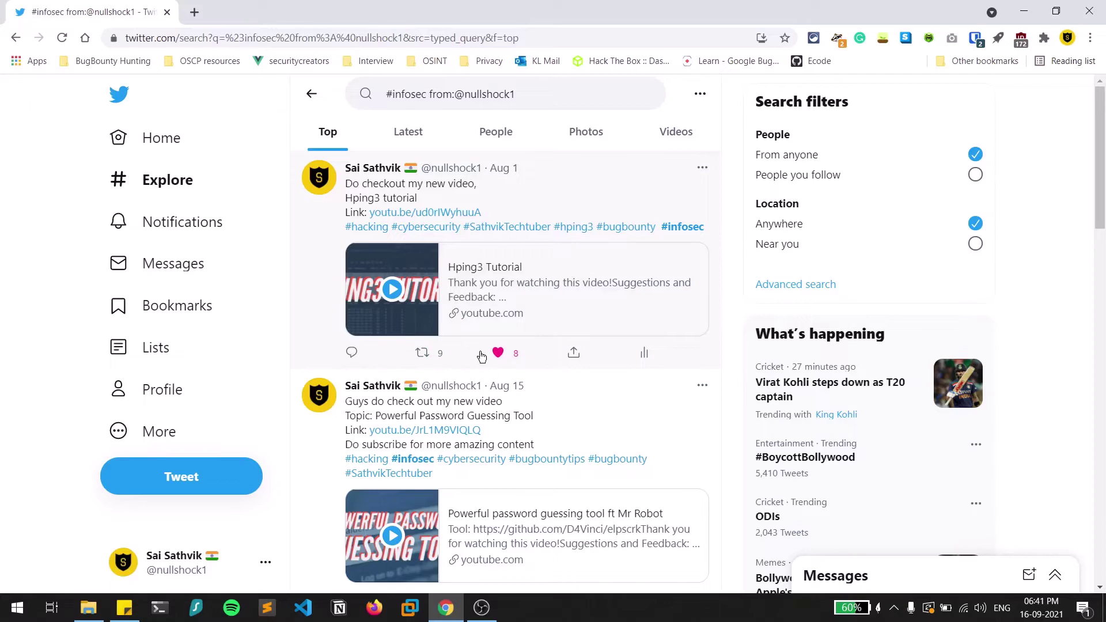
scroll(481, 357, "down", 15)
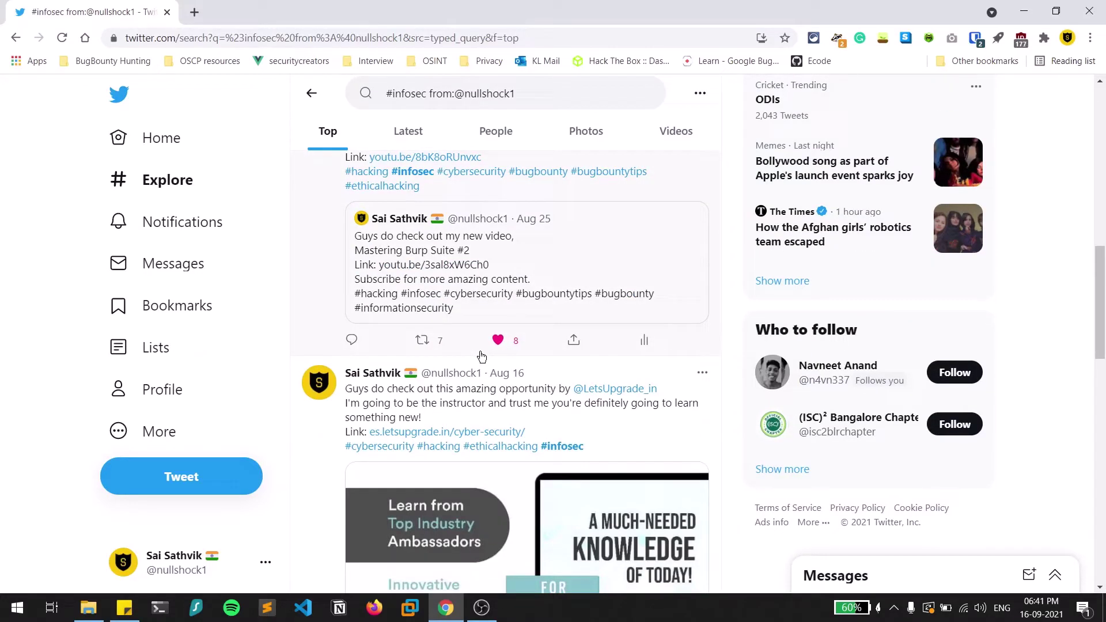
left_click(612, 93)
key("BackSpace")
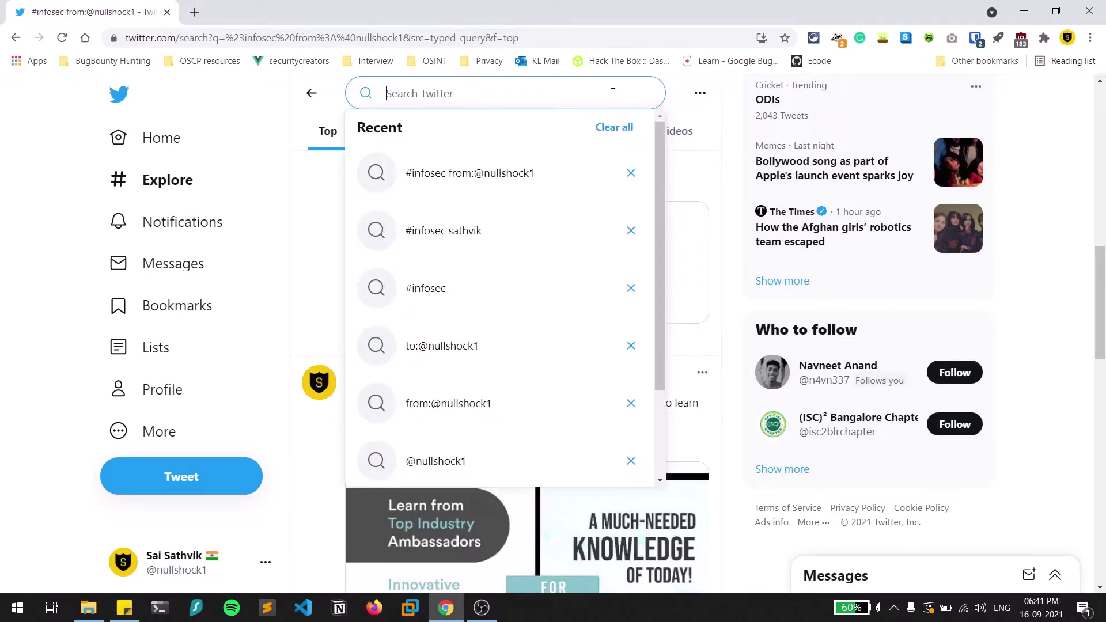
Search for the cricketer's full name and scroll the Top results.
type("vir")
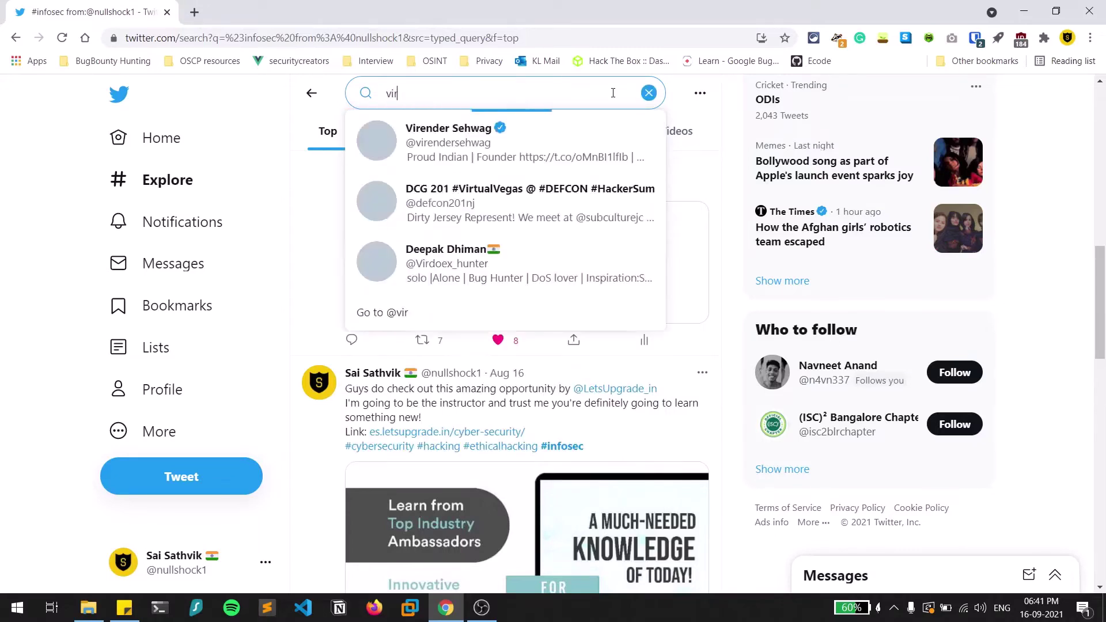
type("a")
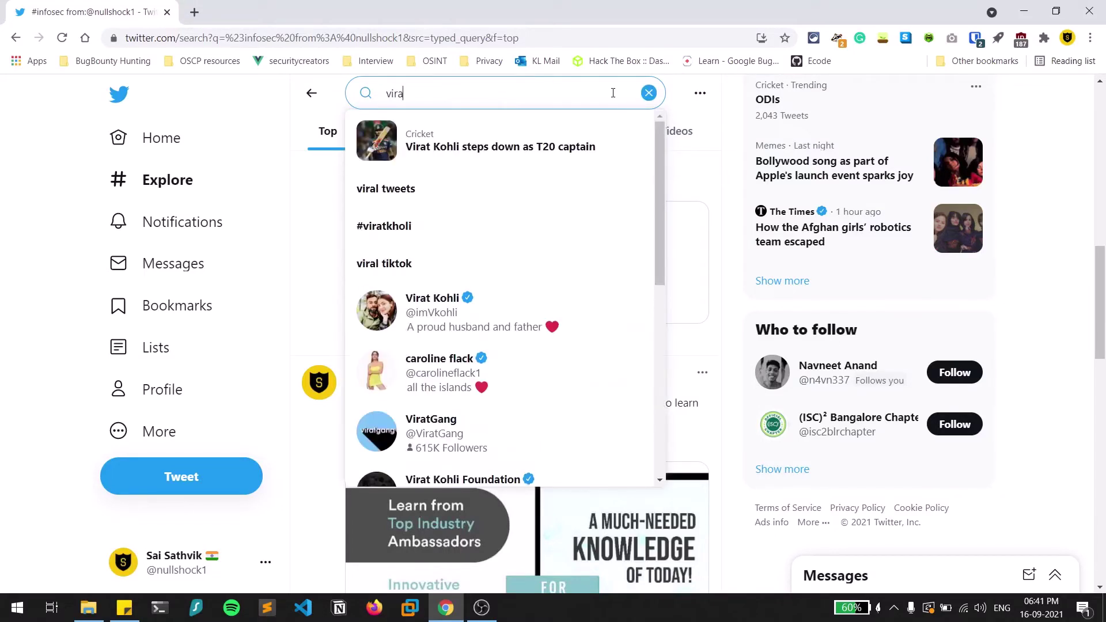
type("t kohli")
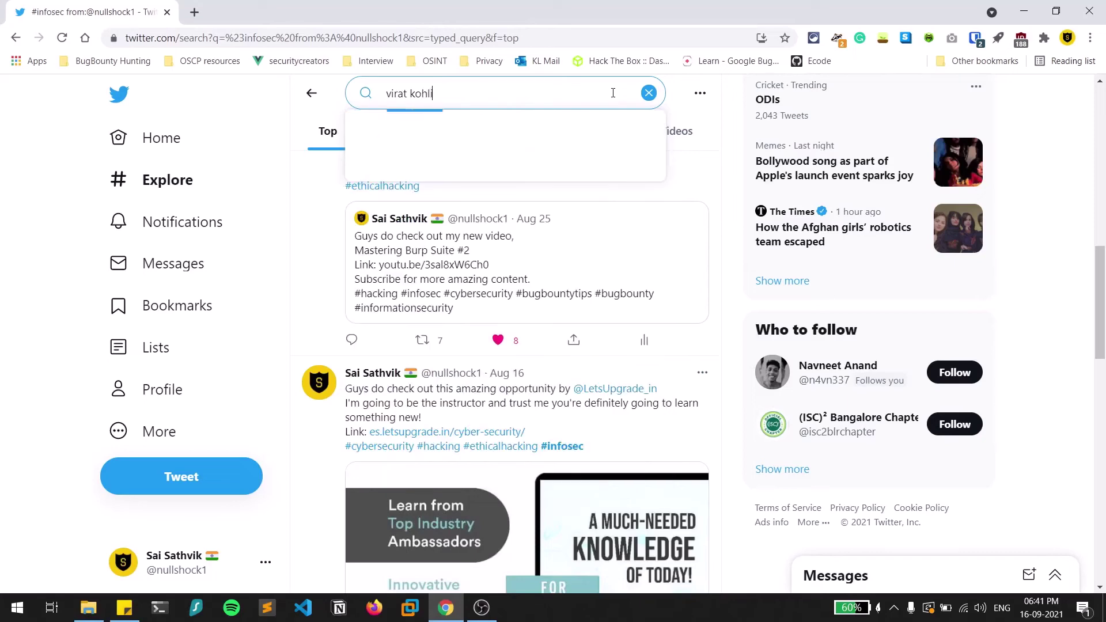
key("Return")
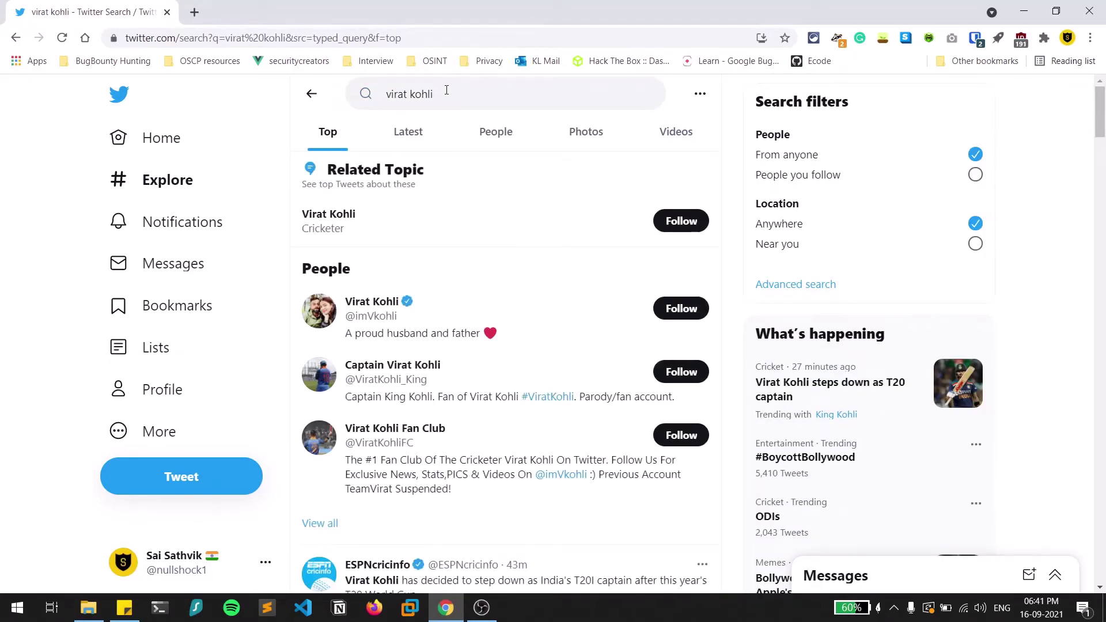
scroll(491, 178, "down", 6)
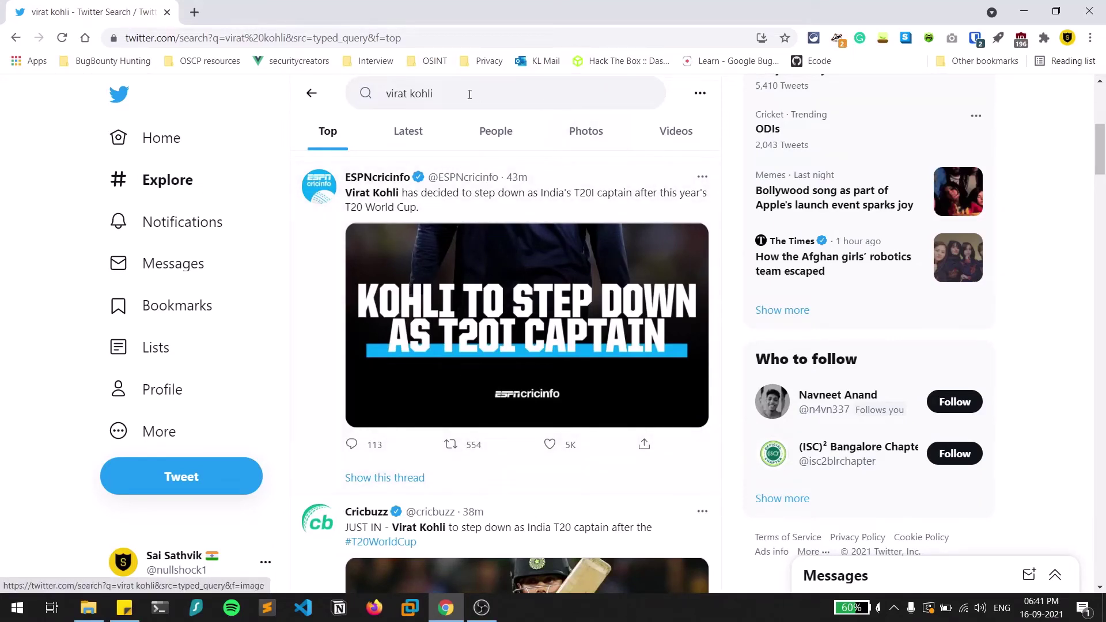
Add a closing double quote to the end of the name query.
triple_click(449, 94)
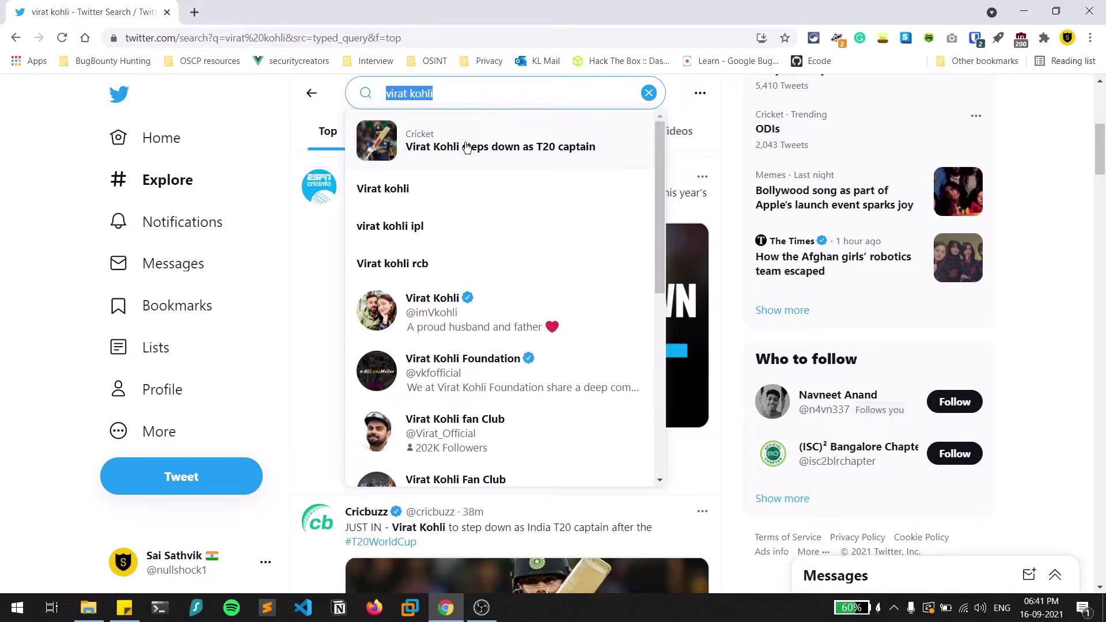
key("End")
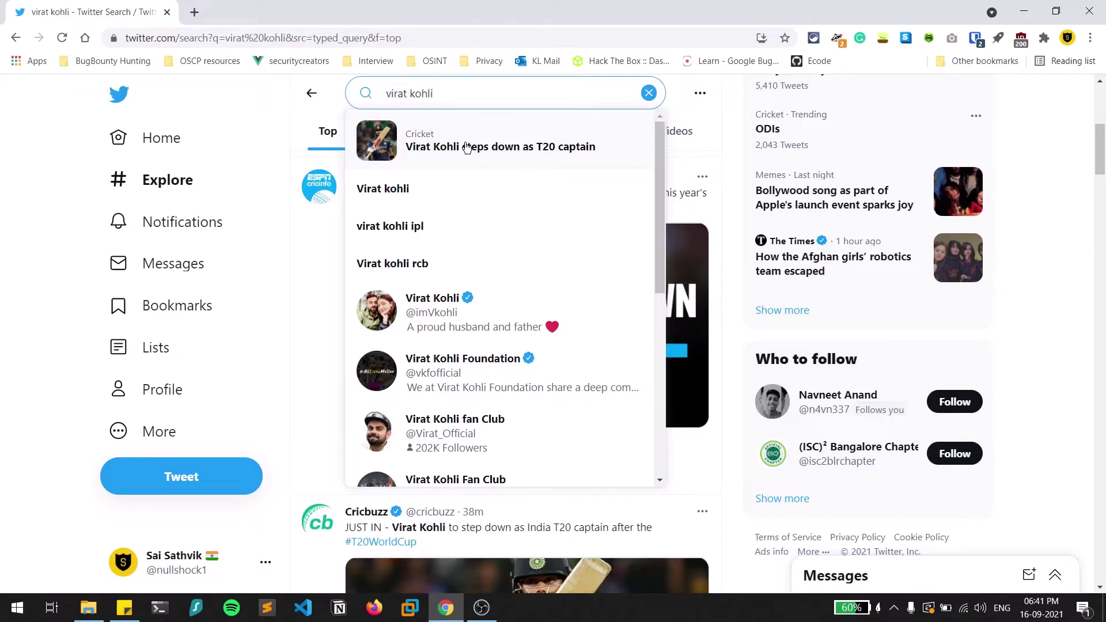
type("\"")
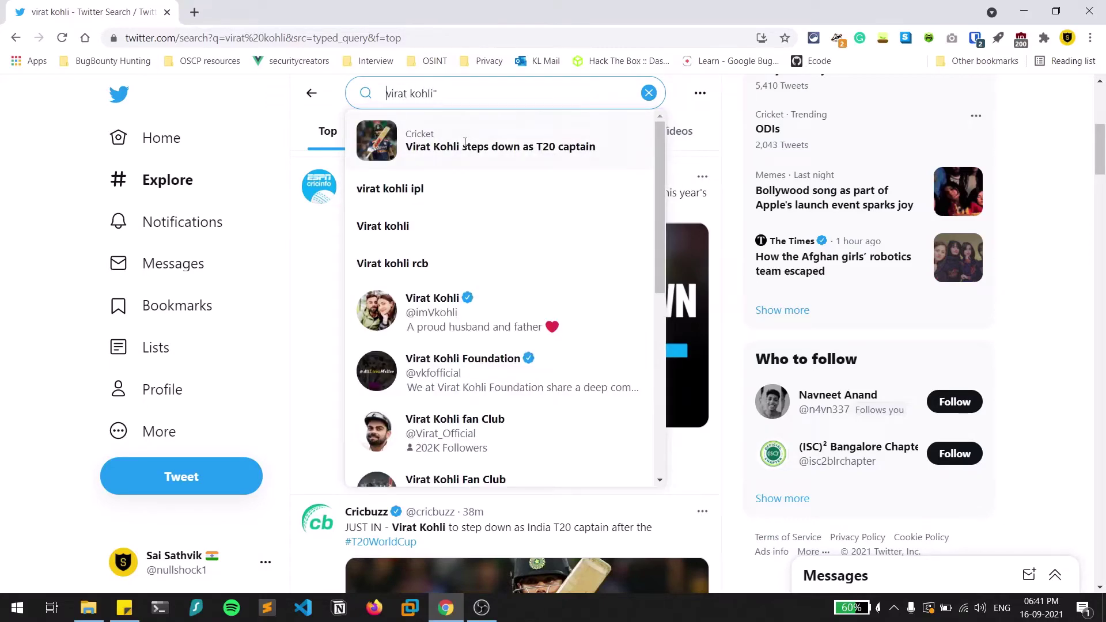
Add the opening quote and run the exact-phrase search for the name.
key("Home")
type("\"")
double_click(433, 85)
left_click(457, 92)
key("Return")
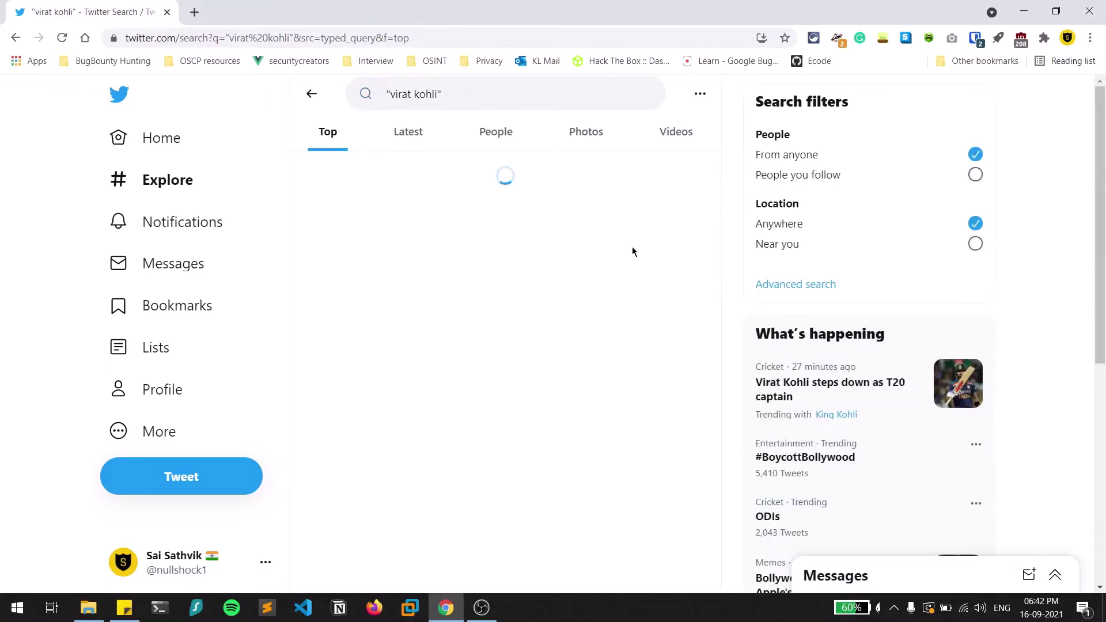
Browse the exact-phrase results, then go to the Explore page.
scroll(465, 434, "down", 10)
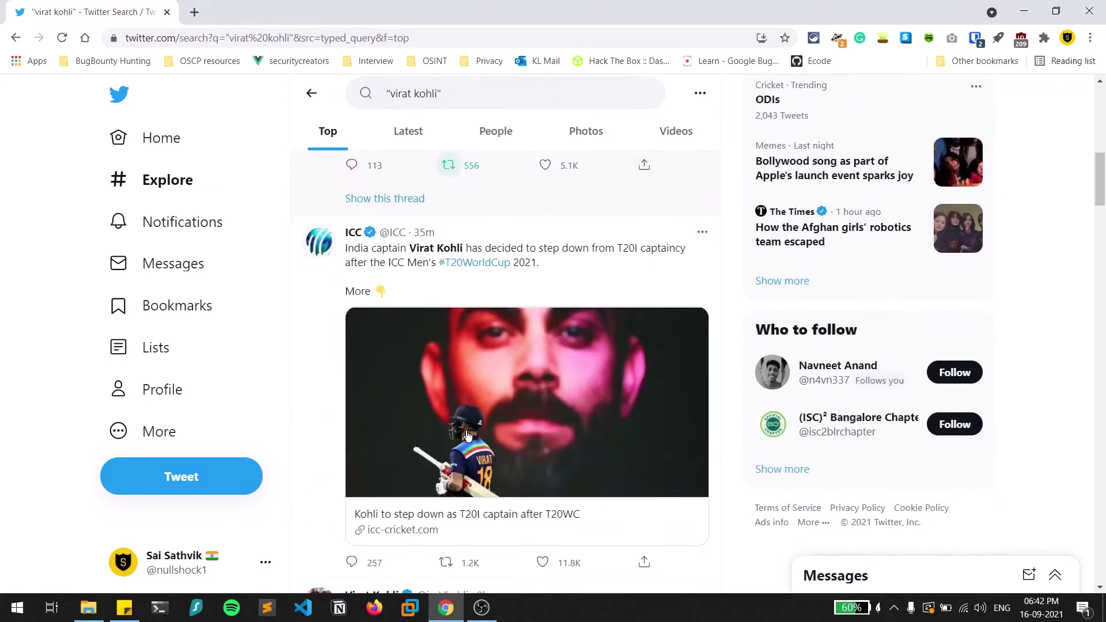
scroll(467, 436, "down", 5)
scroll(467, 436, "down", 12)
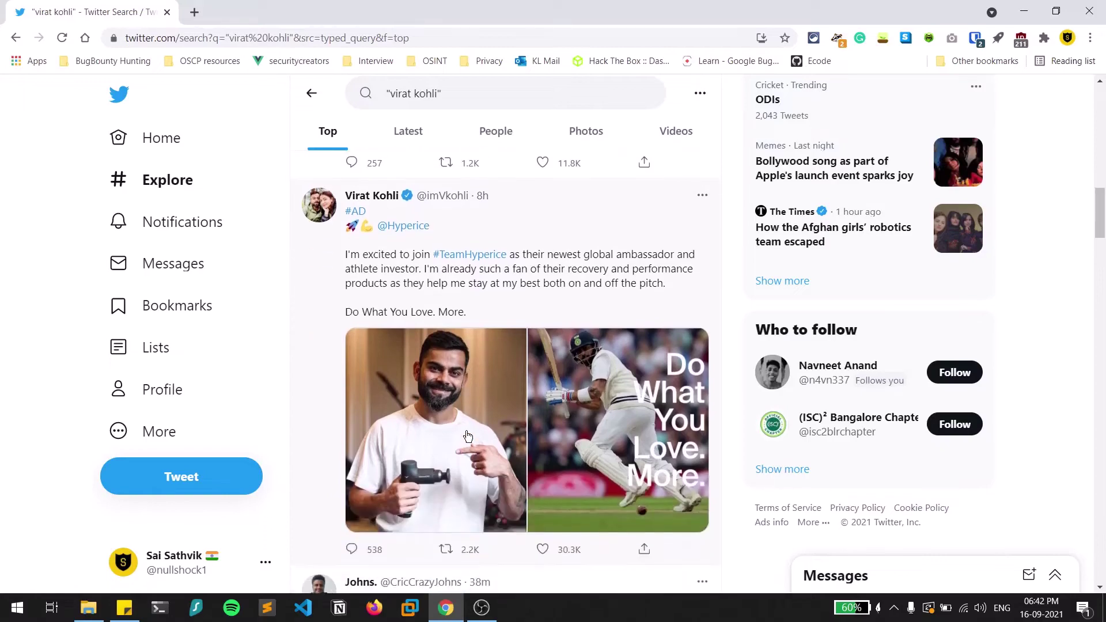
scroll(467, 436, "down", 1)
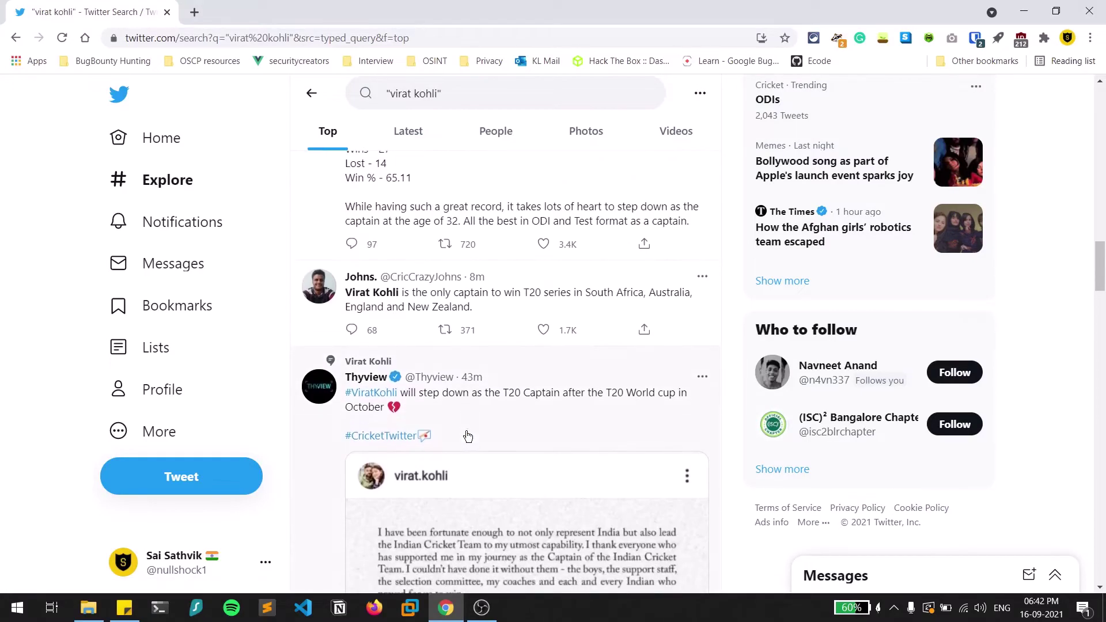
scroll(467, 436, "down", 7)
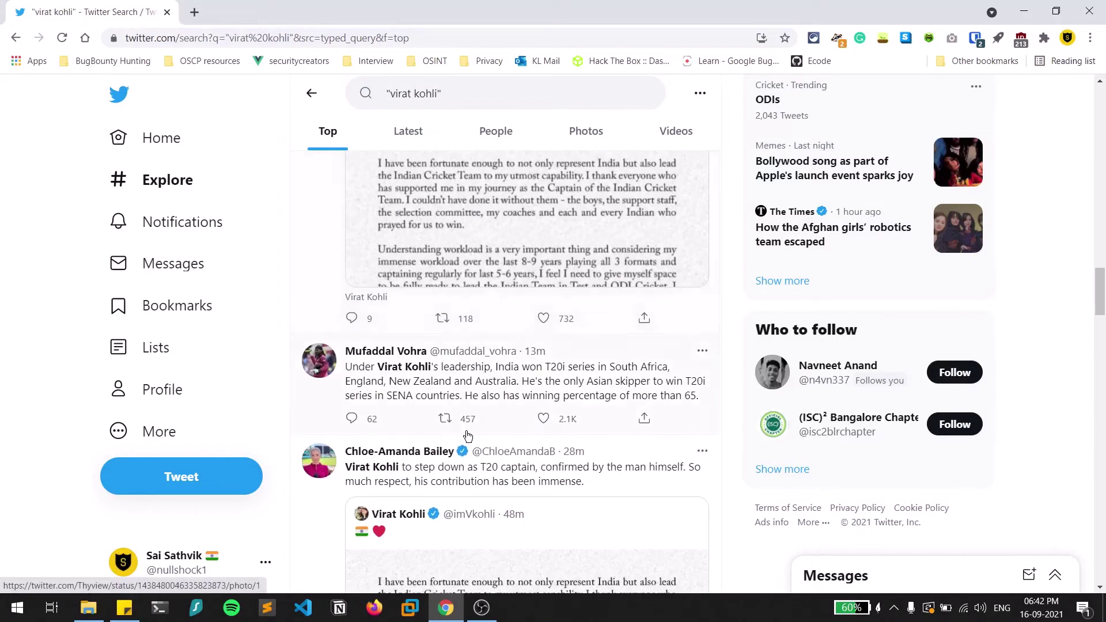
scroll(467, 436, "up", 15)
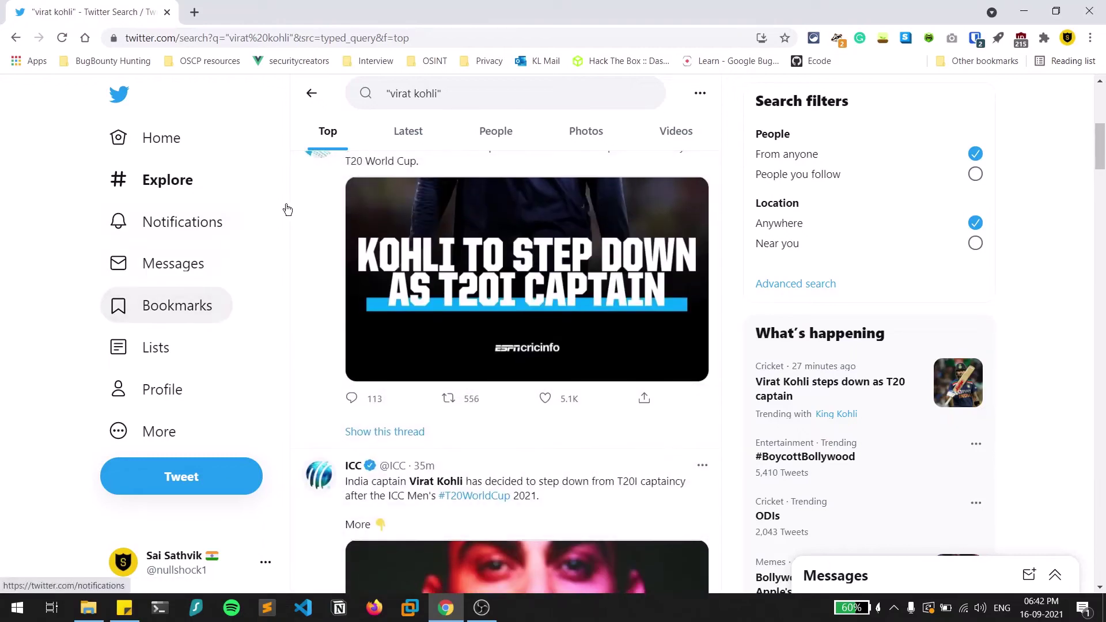
left_click(166, 191)
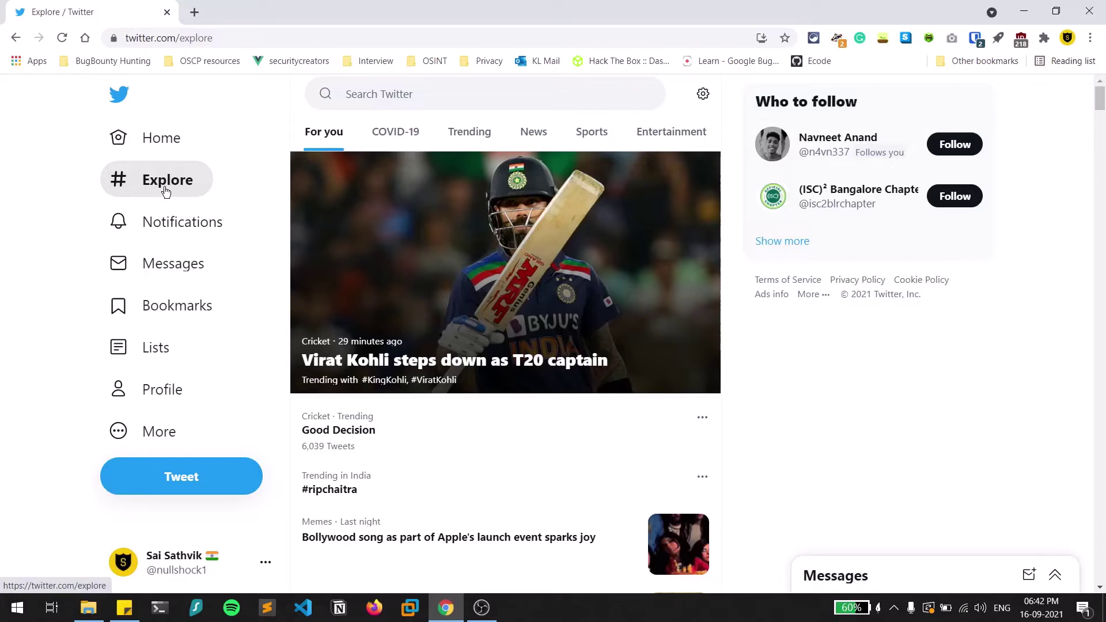
Search from: your own handle with since:2021-09-01.
left_click(455, 89)
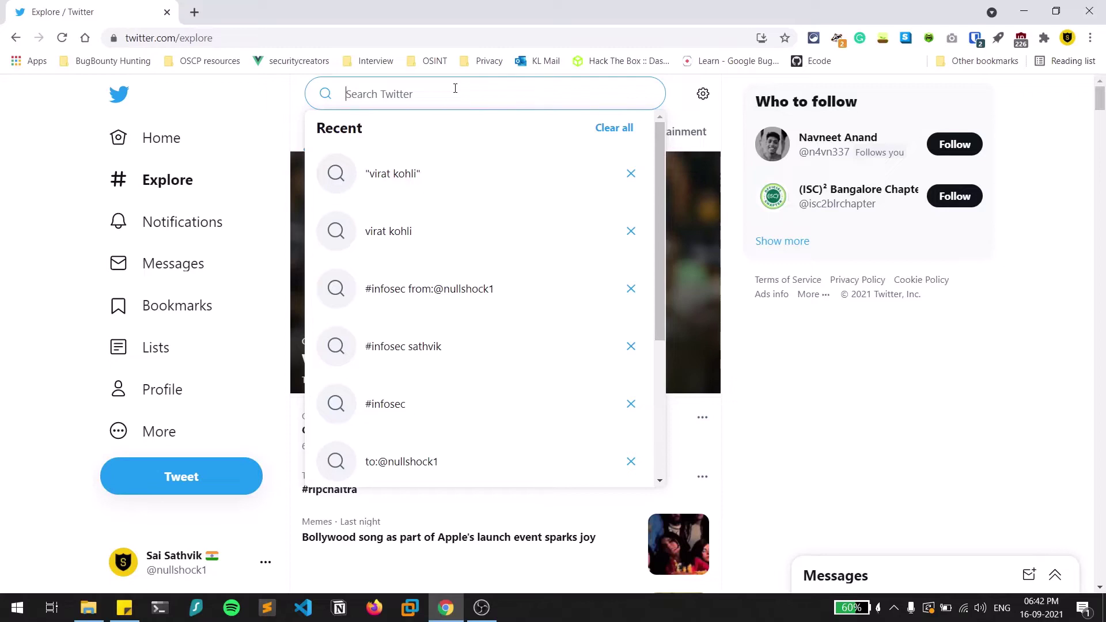
type("fro")
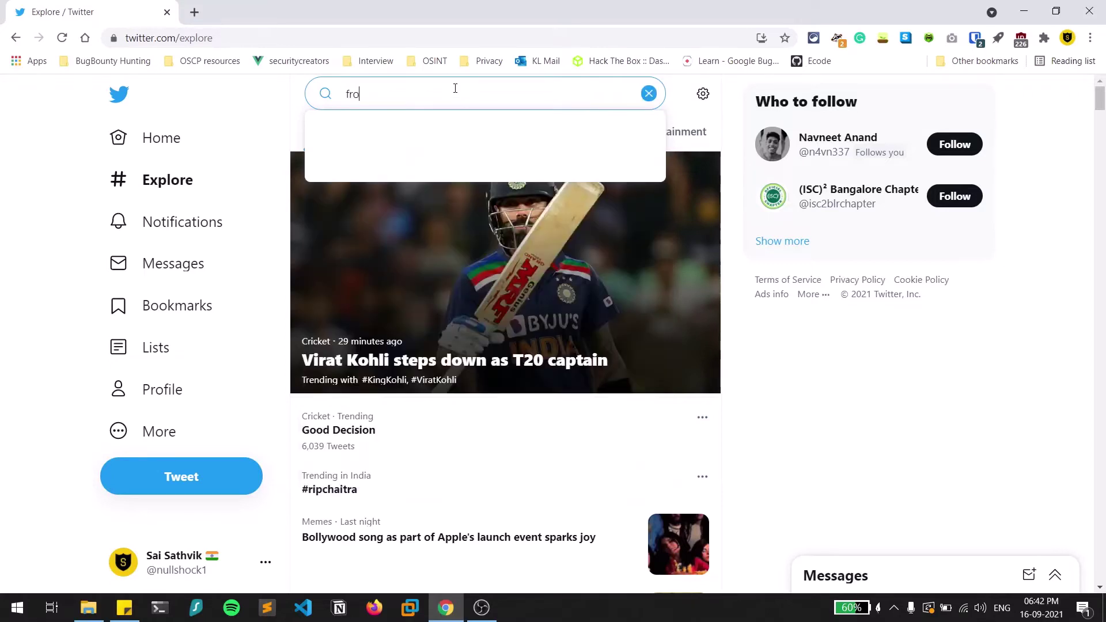
type("m:@nullsho")
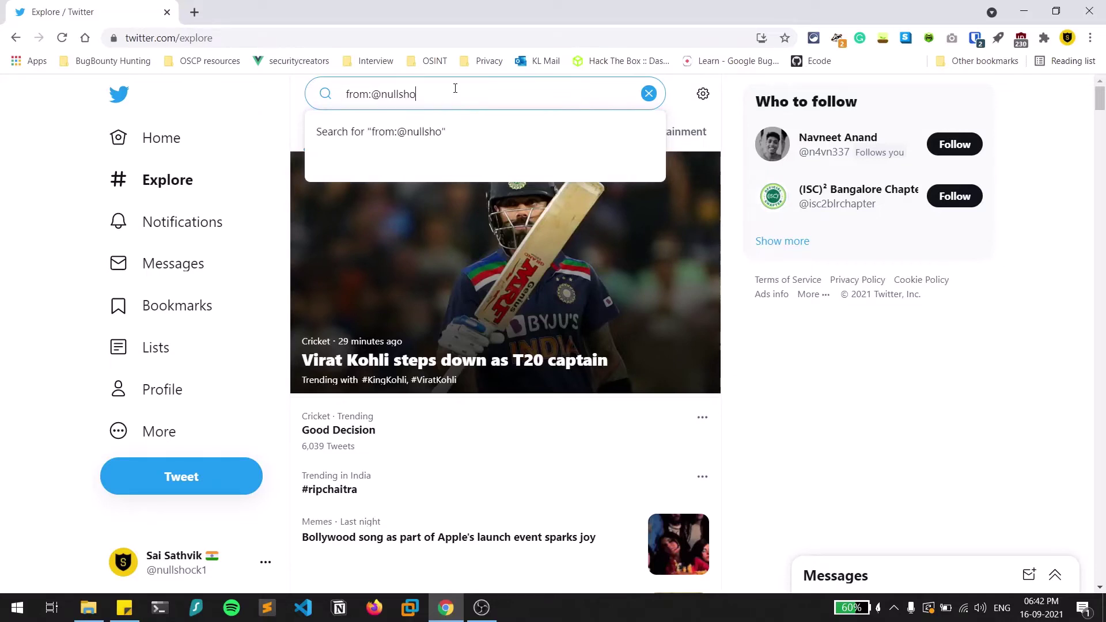
type("ck1 si")
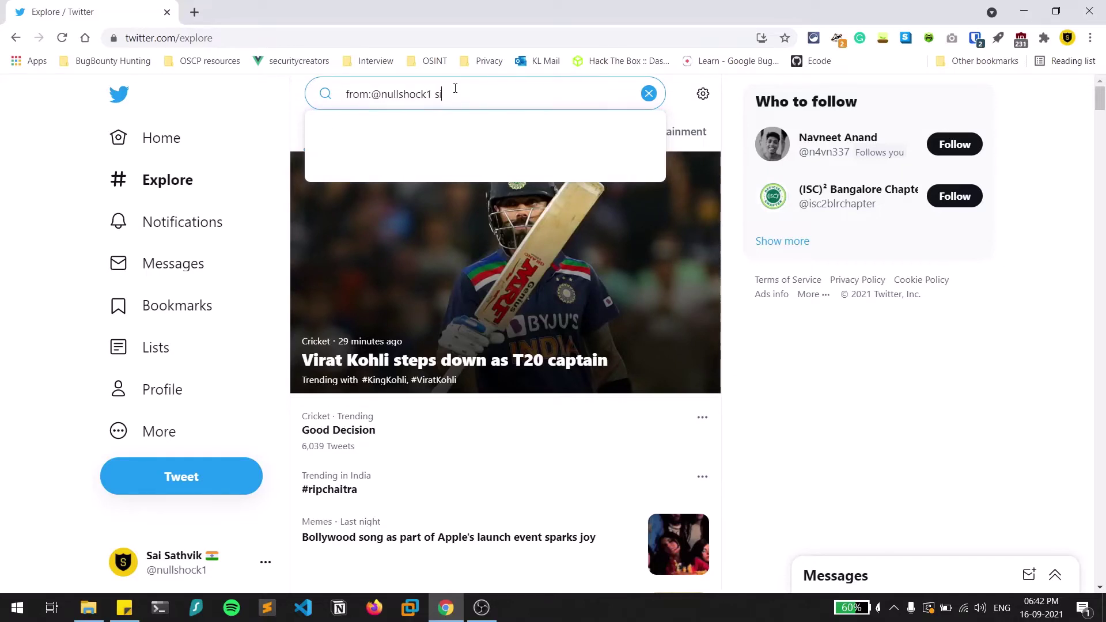
type("nce:")
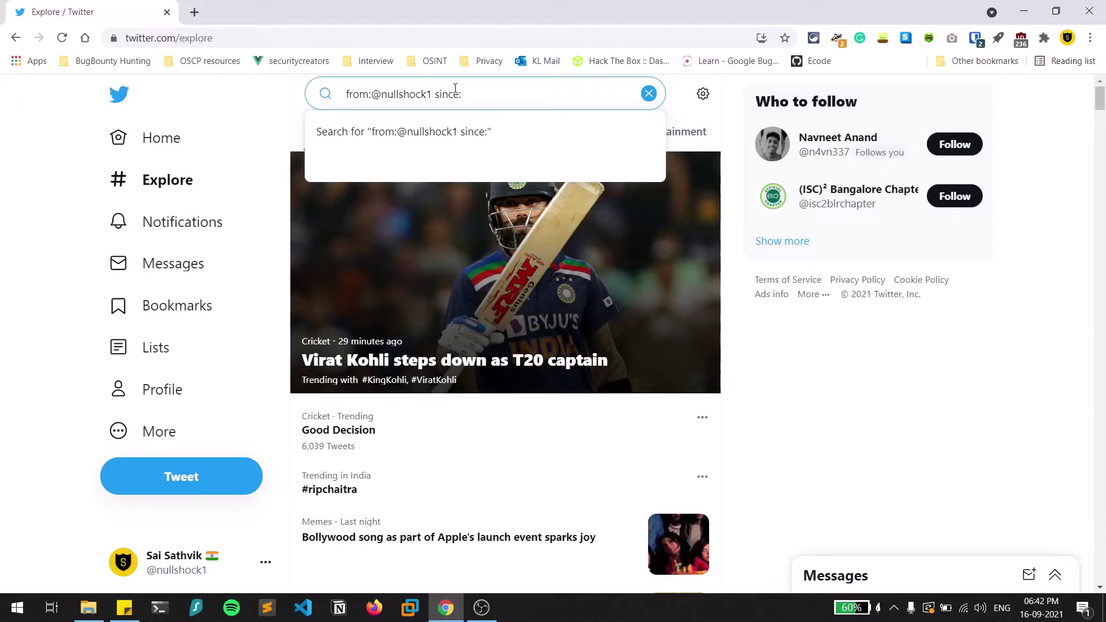
type("2021-09-01")
key("Return")
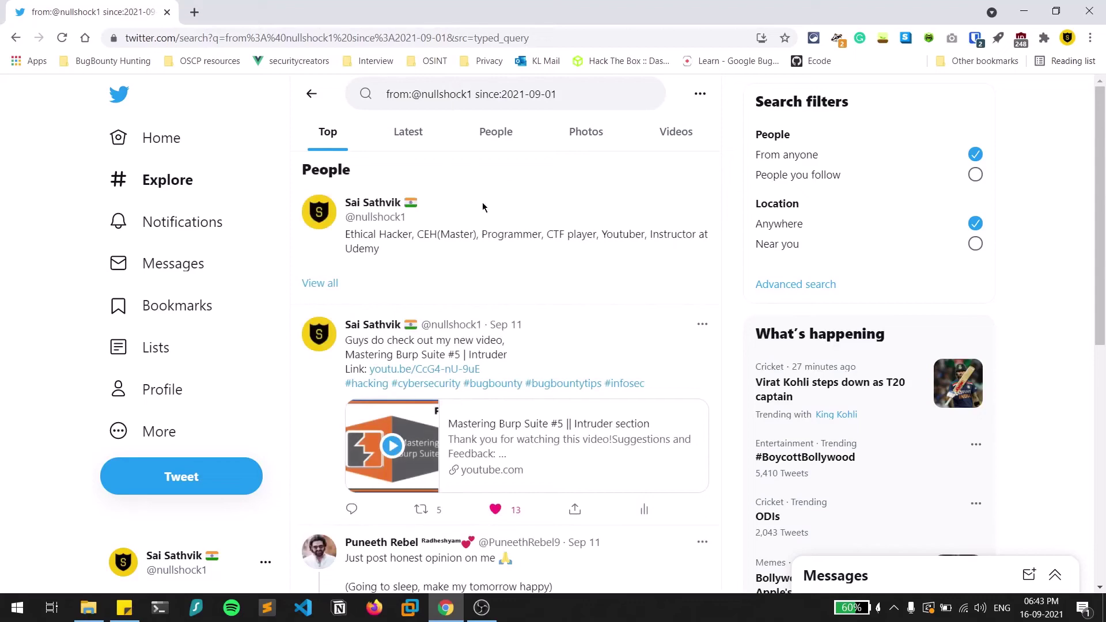
scroll(601, 385, "down", 4)
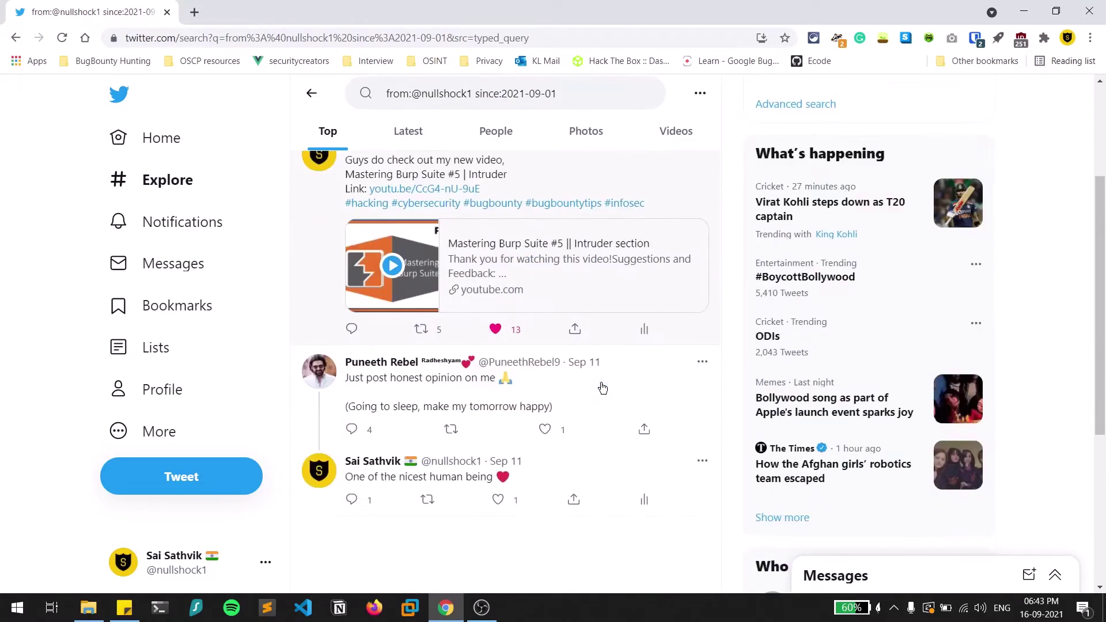
scroll(602, 387, "up", 4)
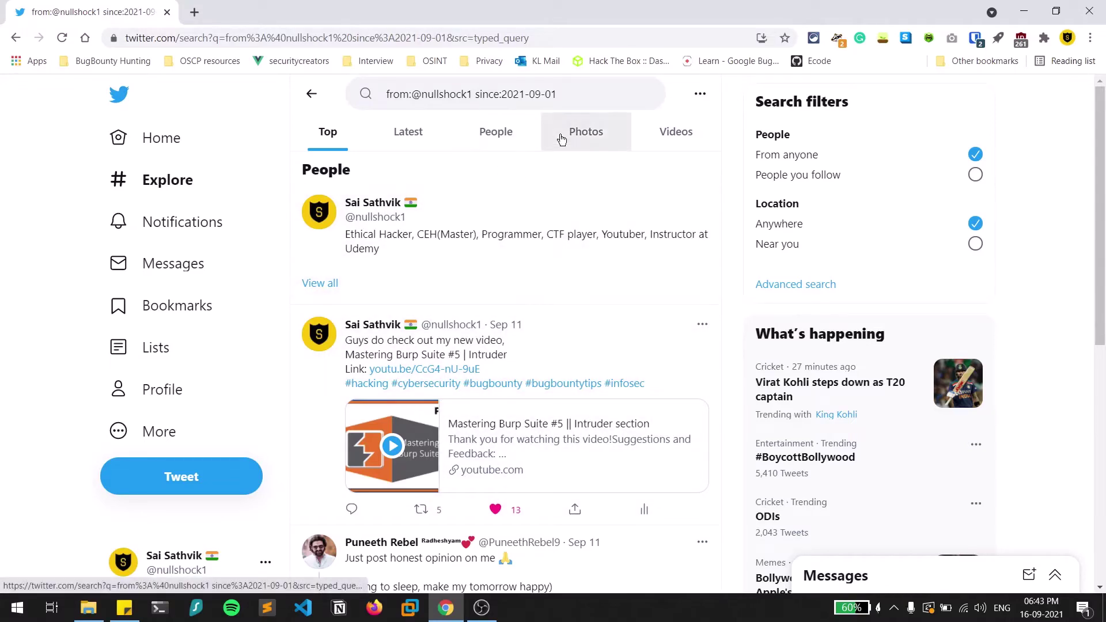
scroll(603, 349, "down", 2)
scroll(603, 350, "down", 3)
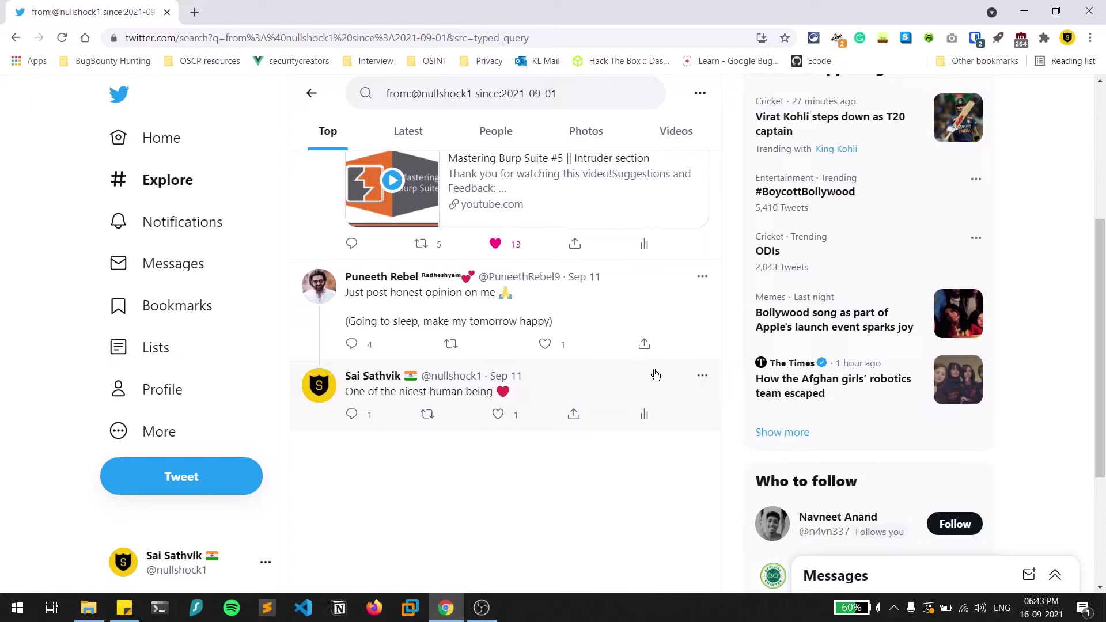
Append until:2021-09-11 to the query and rerun the search.
left_click(605, 93)
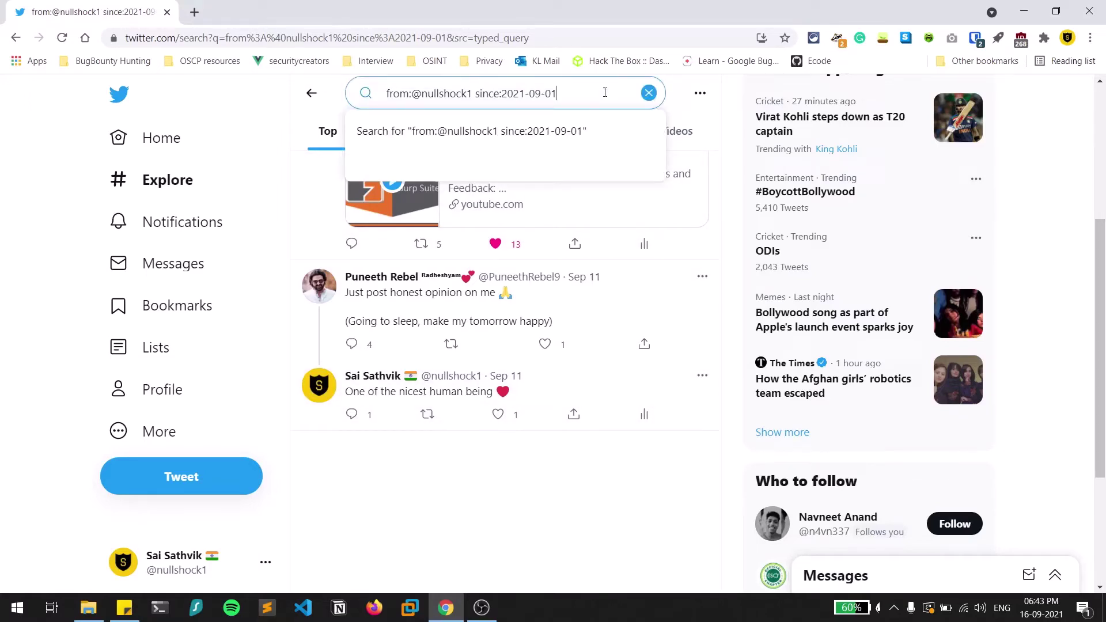
type("until:2021")
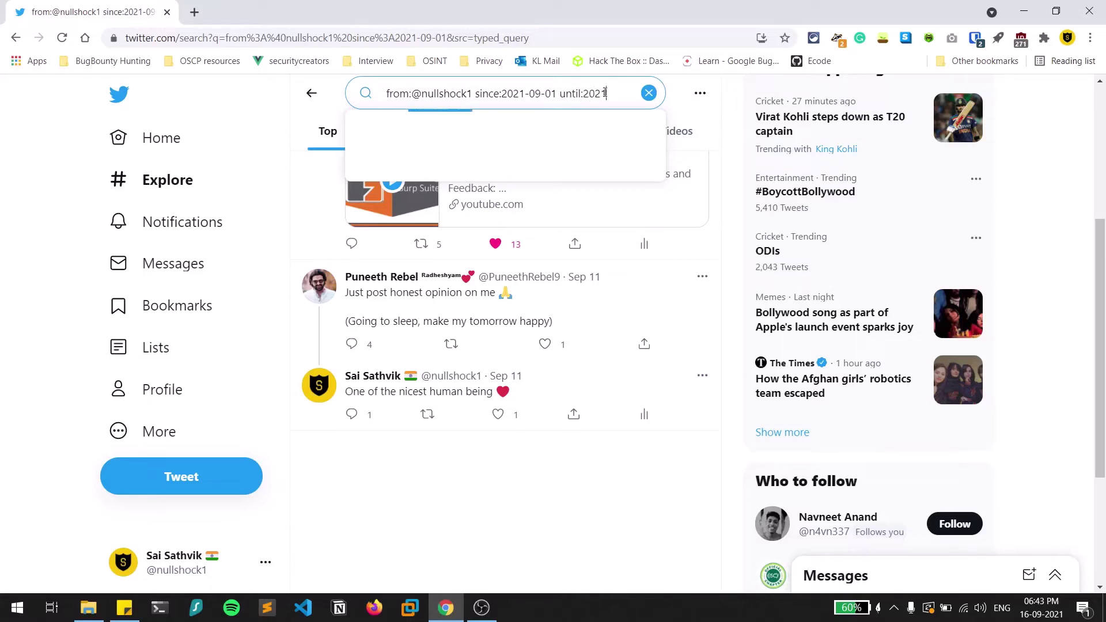
type("-09-10")
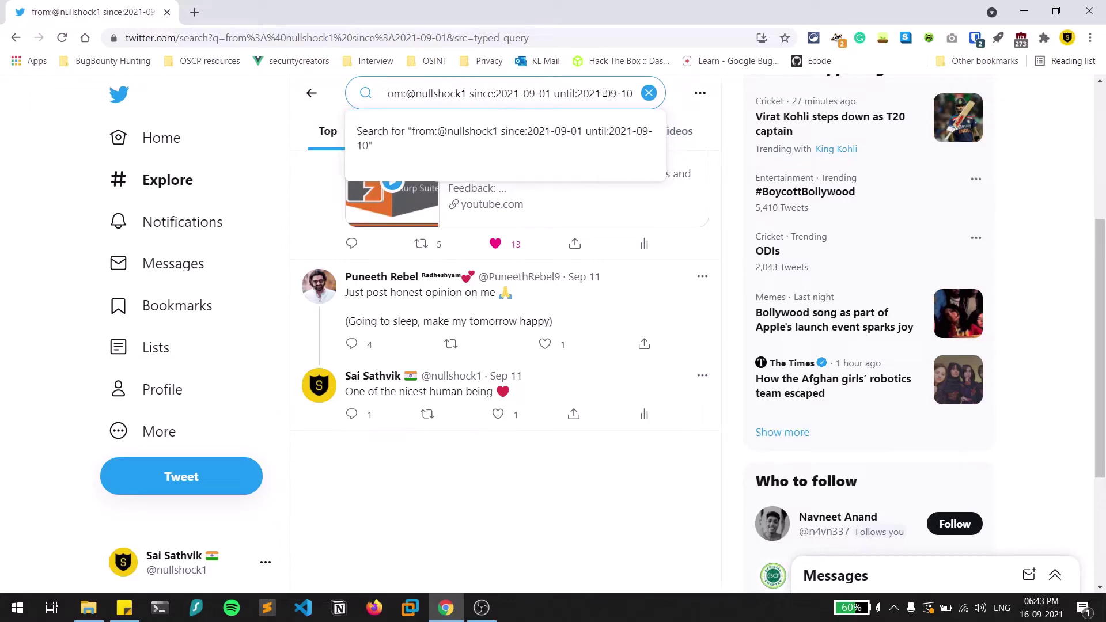
key("BackSpace")
type("1")
key("Return")
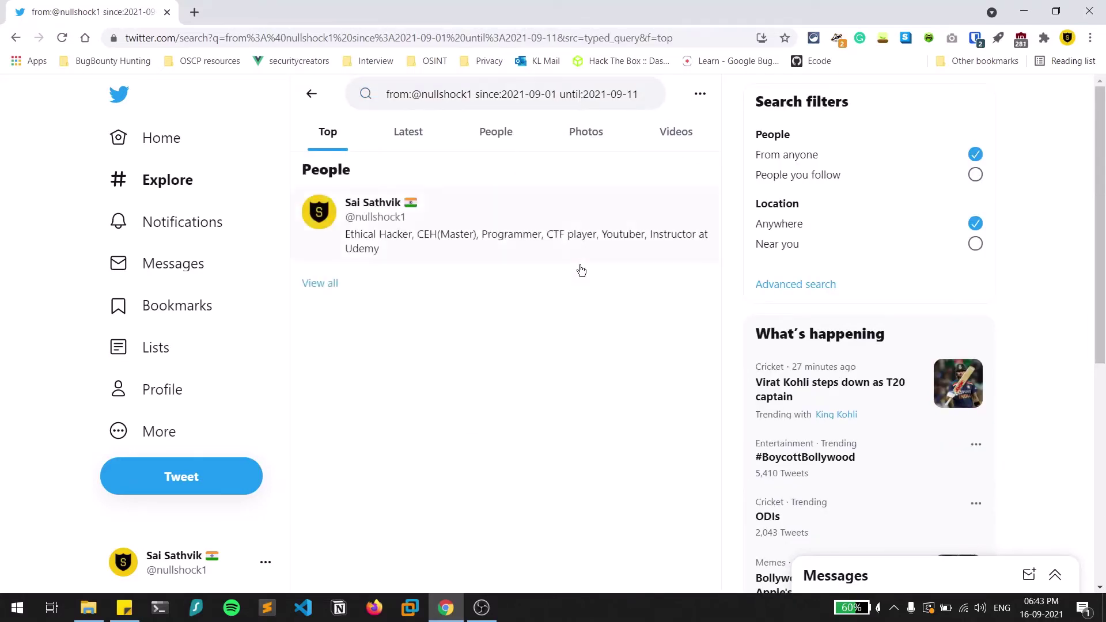
View the Latest, People, Photos and Videos results, ending on empty Videos.
left_click(436, 132)
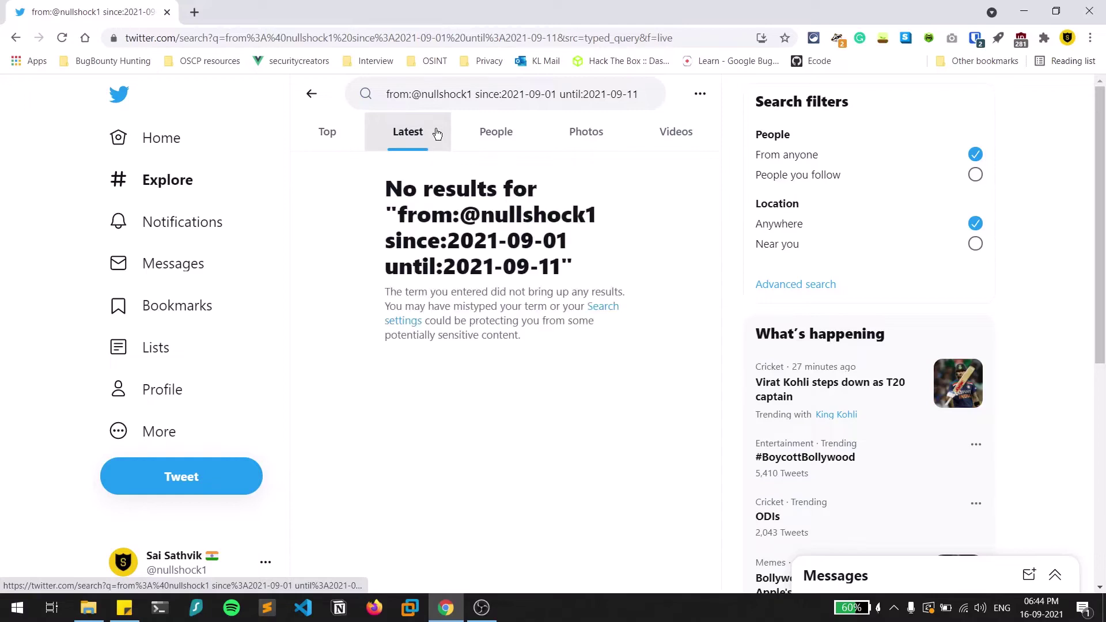
left_click(494, 132)
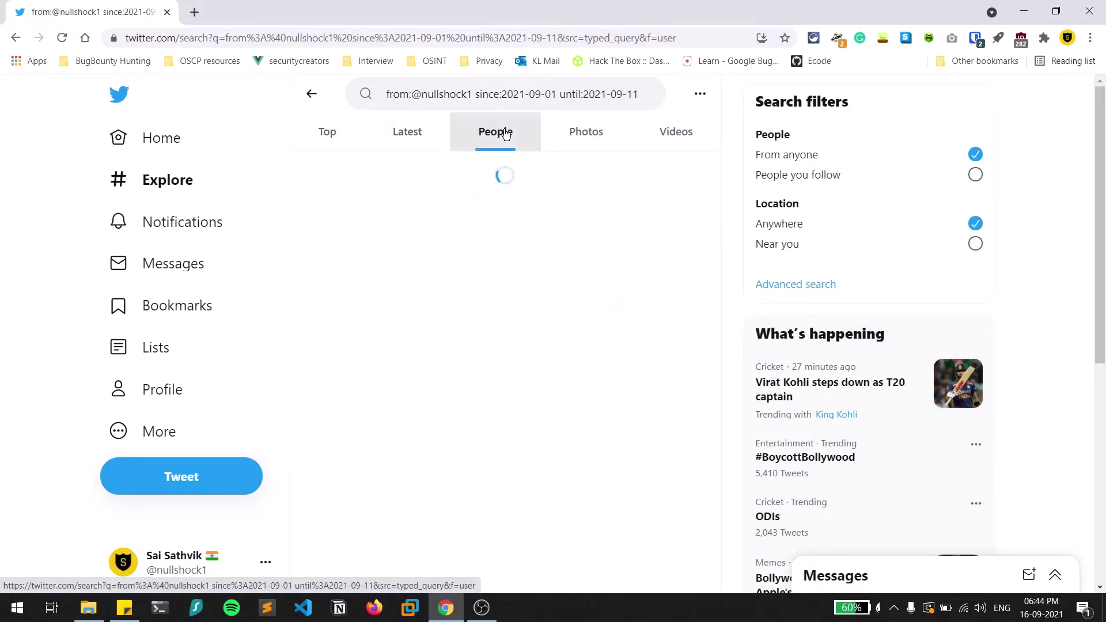
left_click(562, 133)
left_click(654, 135)
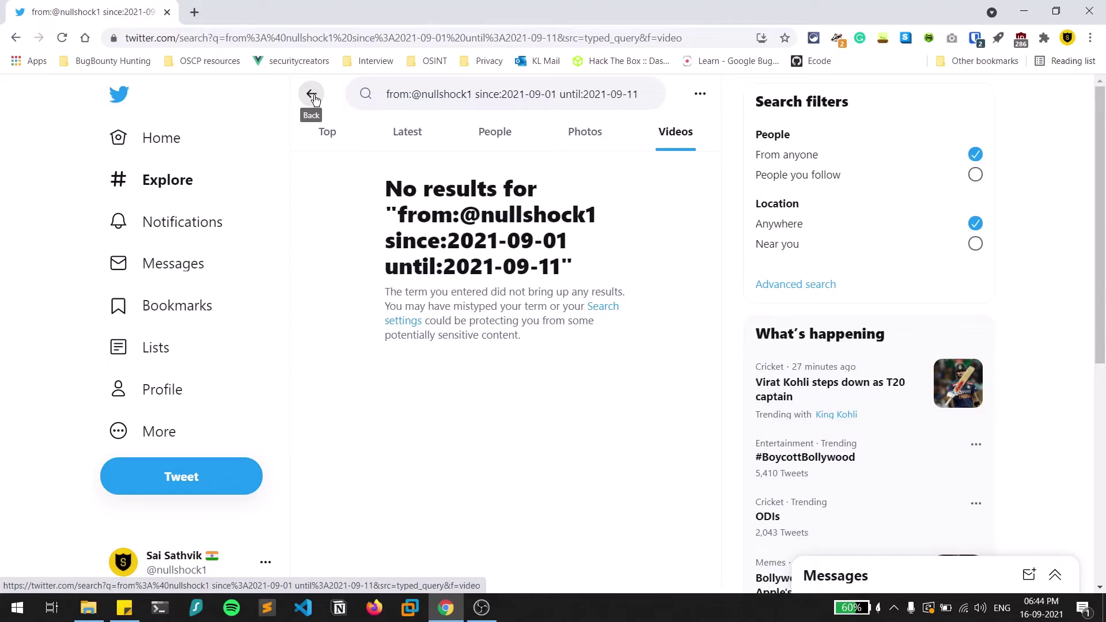
Change from: to to: in the query and show the Top results.
double_click(396, 96)
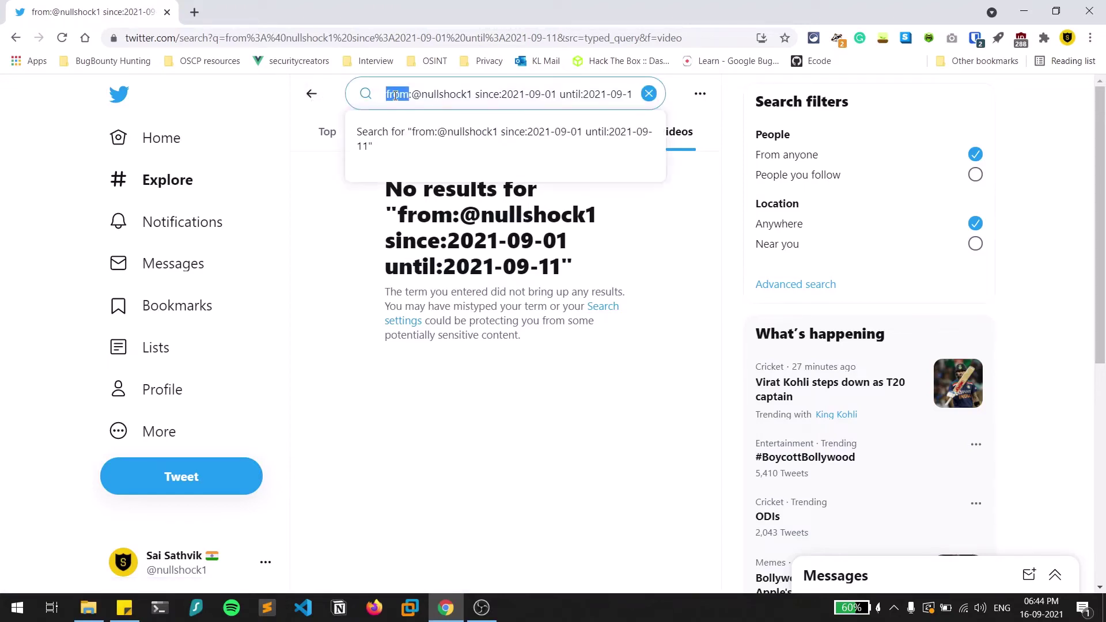
type("to")
key("Return")
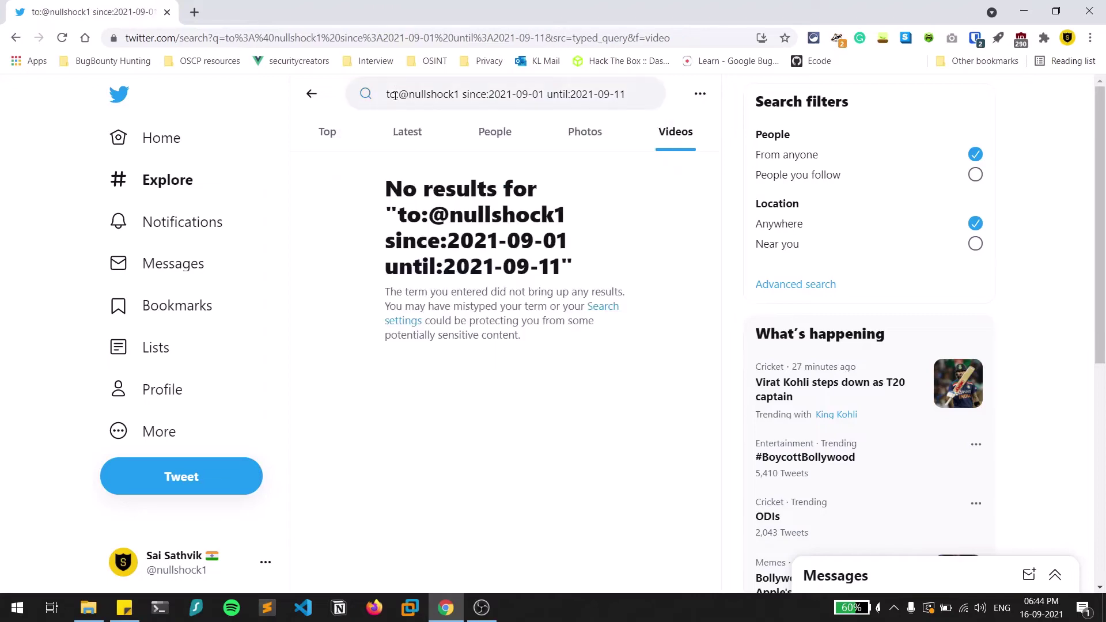
left_click(334, 137)
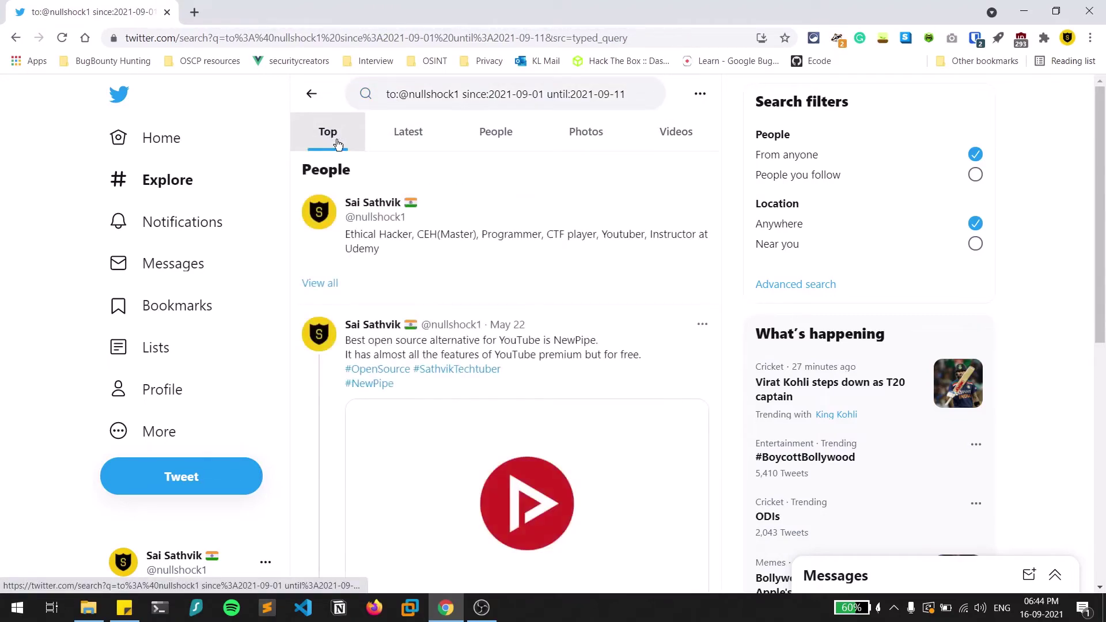
Open the reply tweet on its own page and return to the results, twice.
scroll(528, 283, "down", 4)
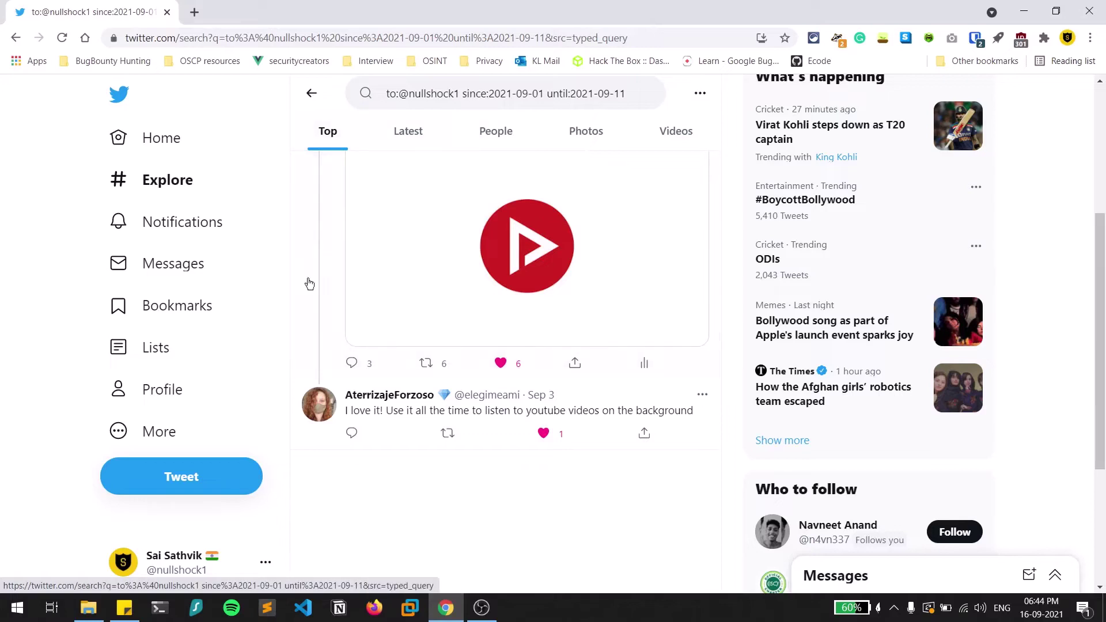
left_click(482, 412)
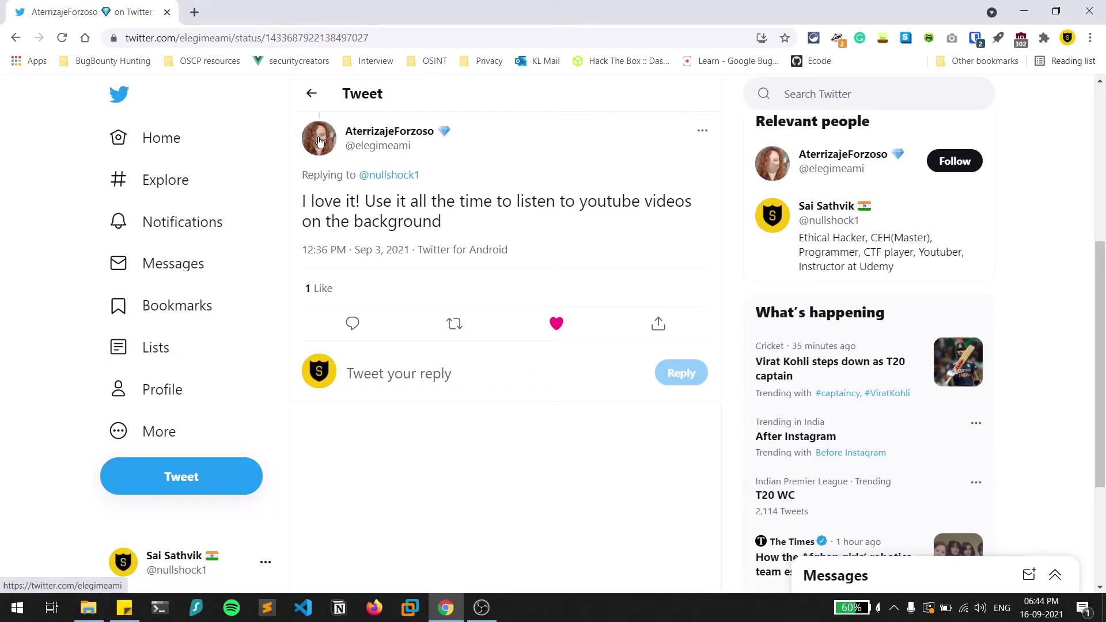
left_click(308, 95)
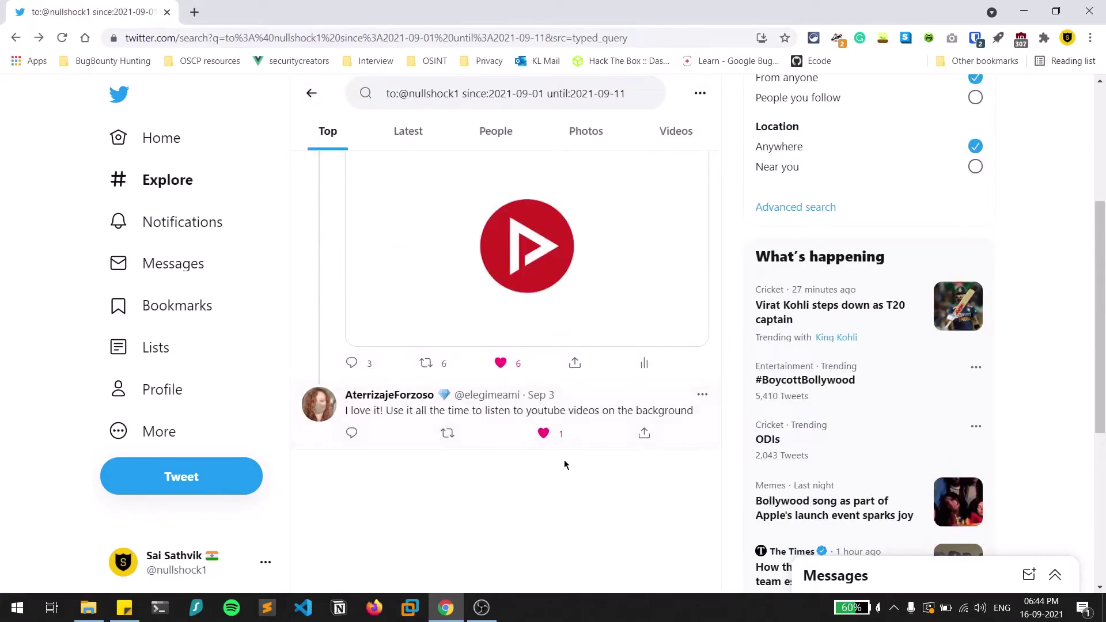
left_click(504, 425)
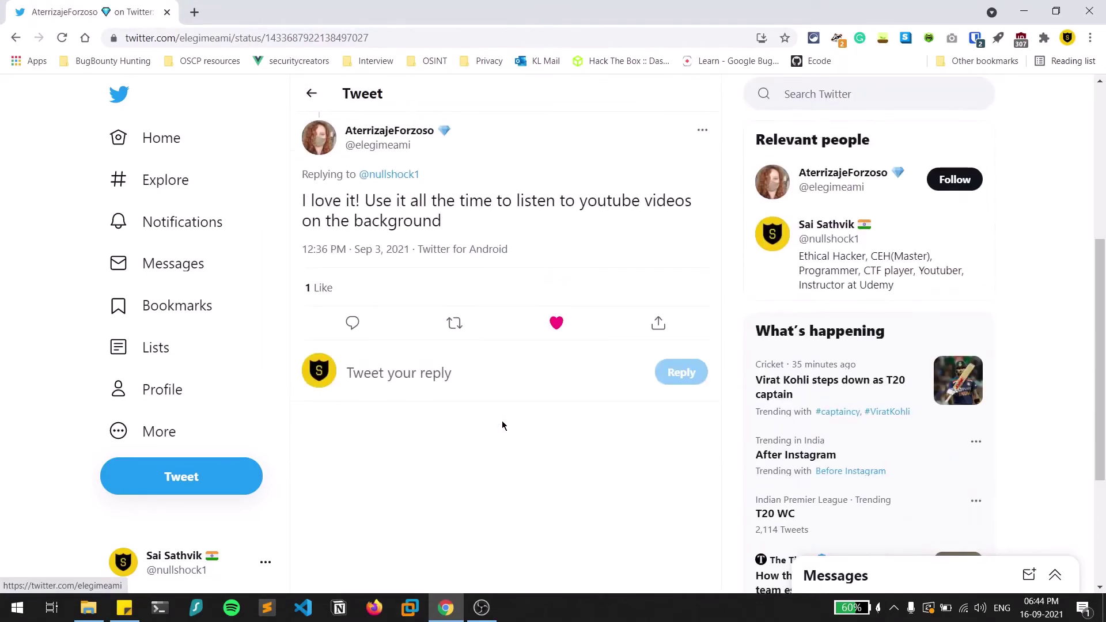
left_click(311, 93)
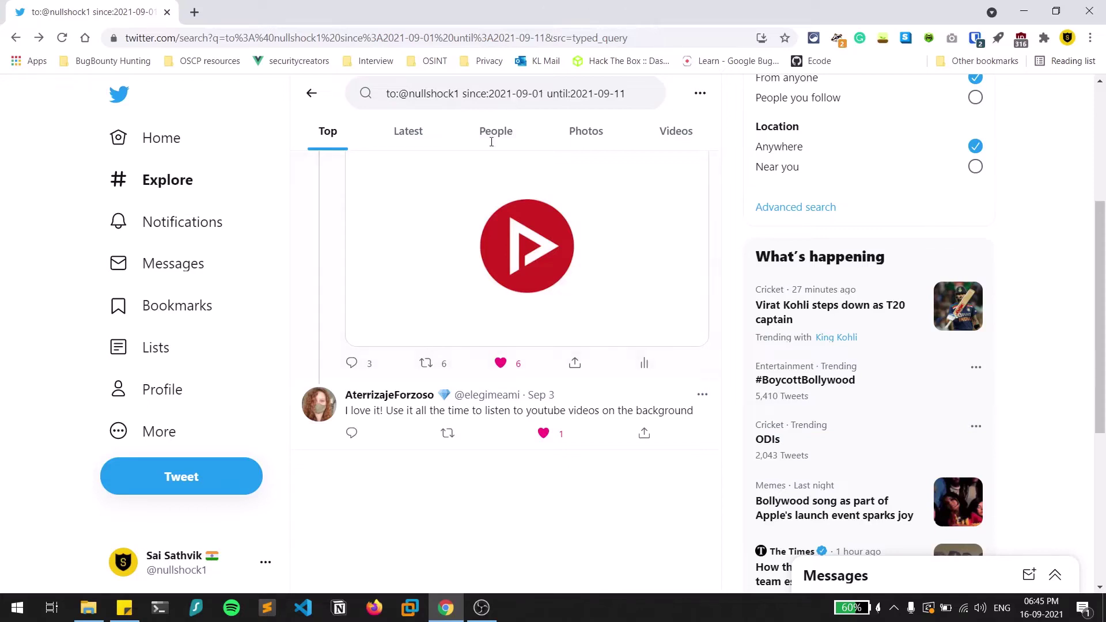
Open Google Maps from a web search in a new browser tab.
key("ctrl+t")
type("g")
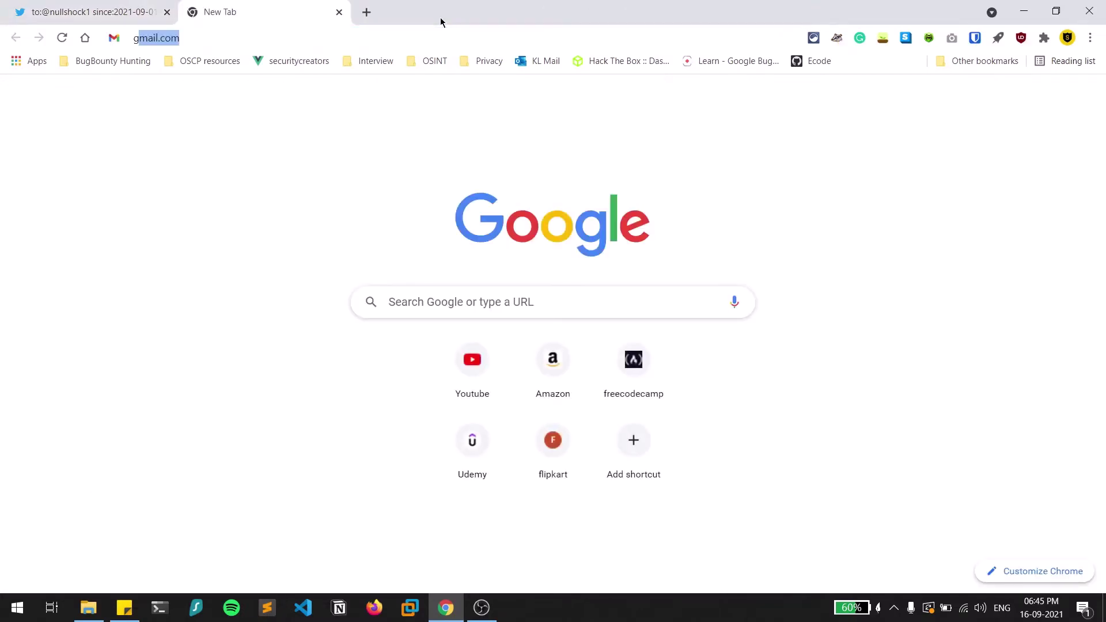
type("oogl ")
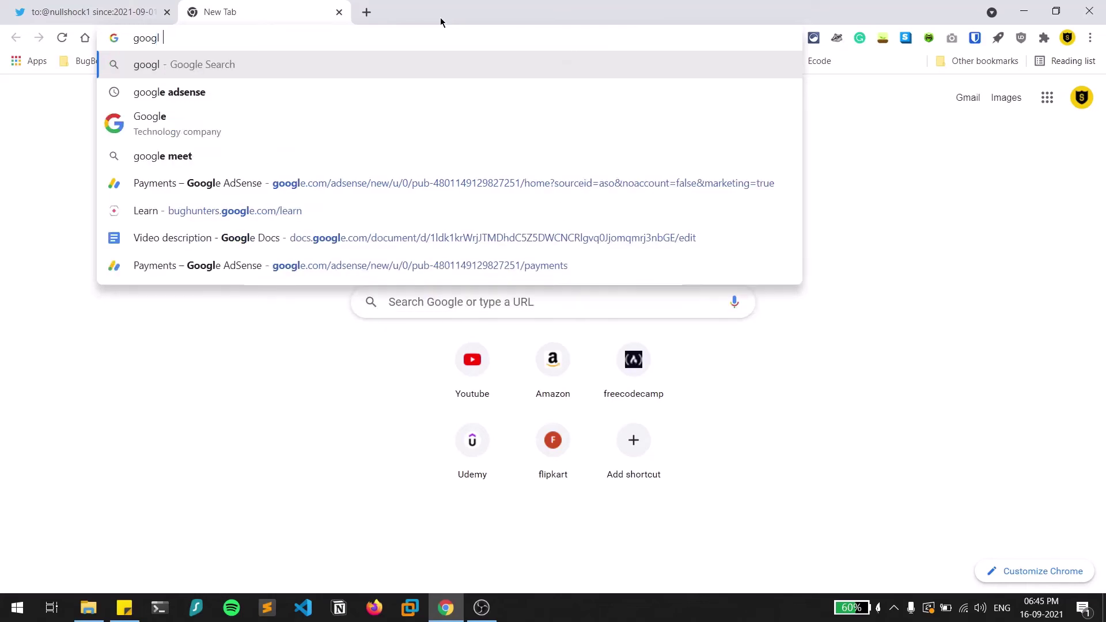
type("e map")
key("Return")
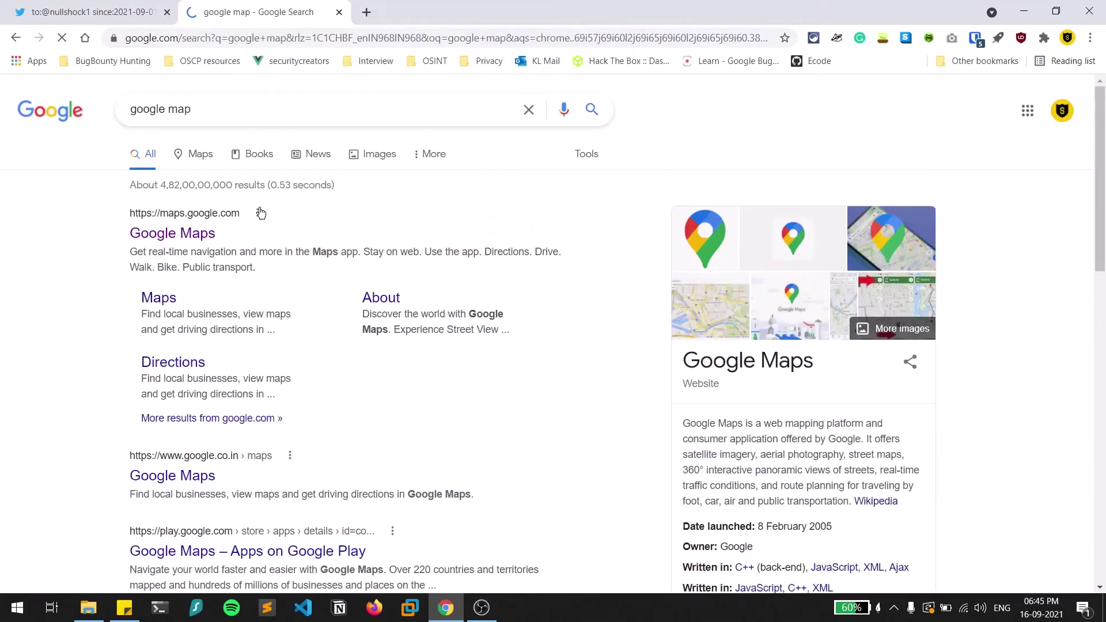
left_click(199, 237)
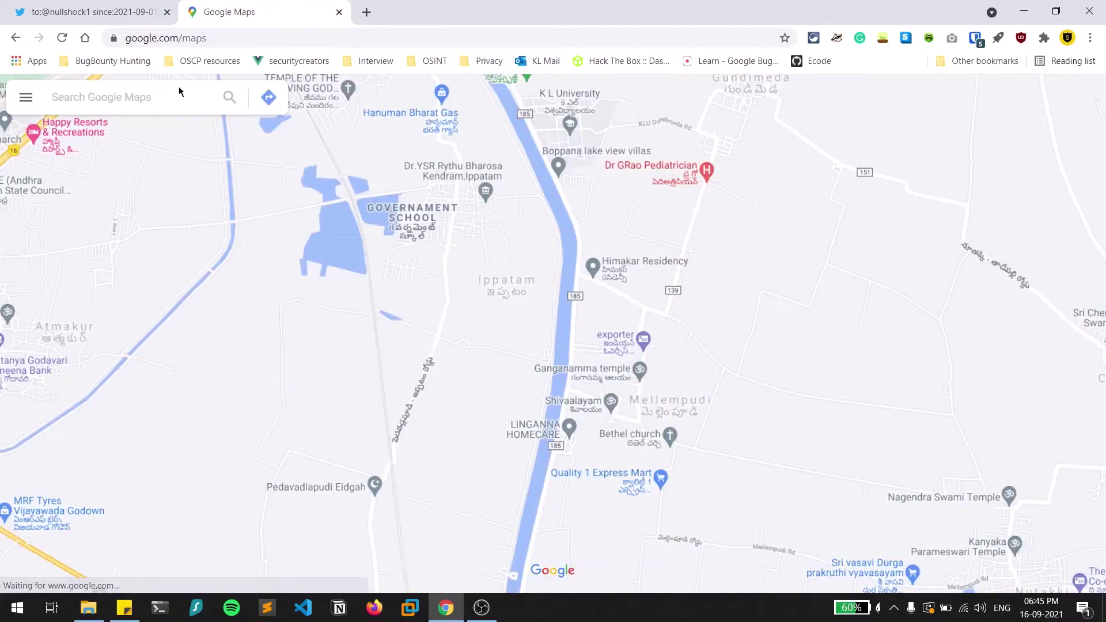
Search the map for Delhi to show its place page.
left_click(179, 95)
type("d")
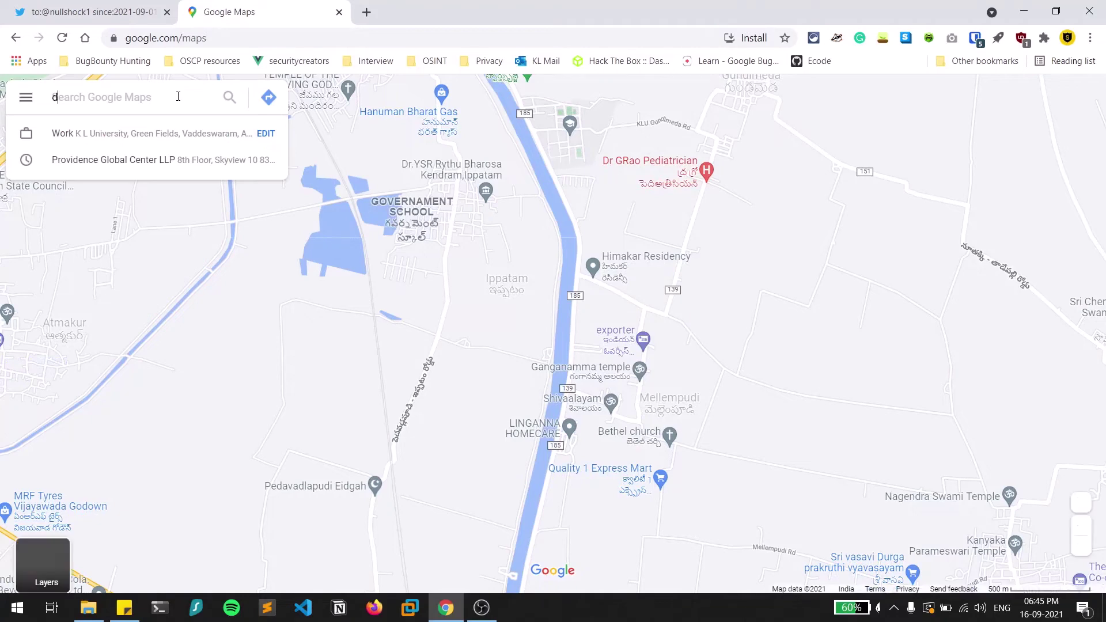
type("eli")
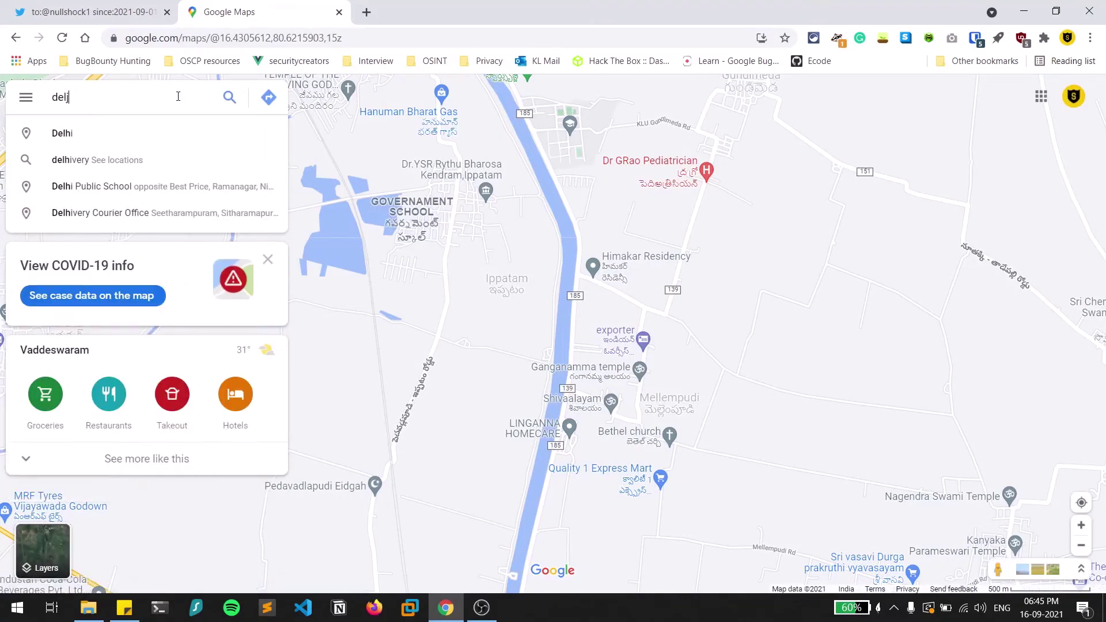
key("BackSpace")
type("hi")
key("Return")
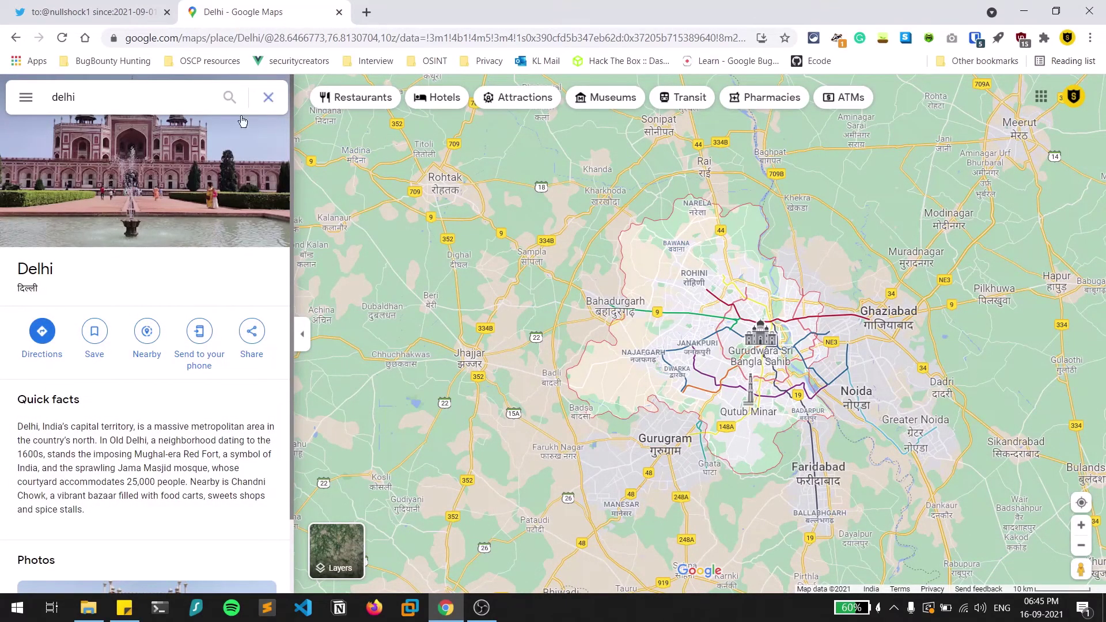
left_click(754, 304)
scroll(754, 304, "up", 5)
Zoom out and select the URL coordinates 28.5945971,76.4751428 without the zoom value.
scroll(754, 304, "down", 10)
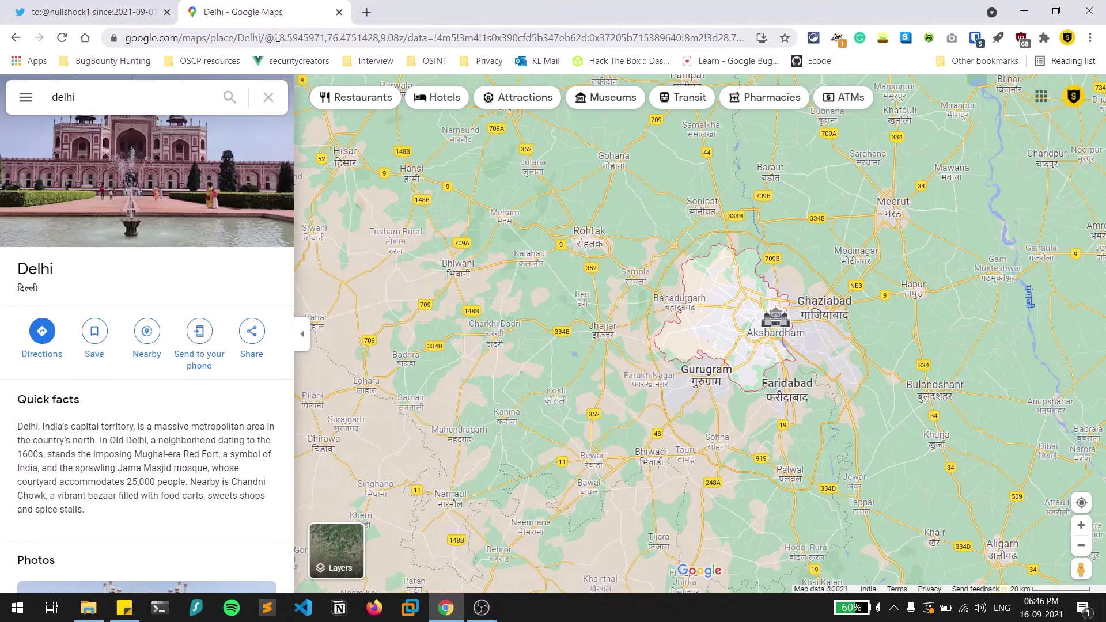
left_click_drag(273, 38, 391, 42)
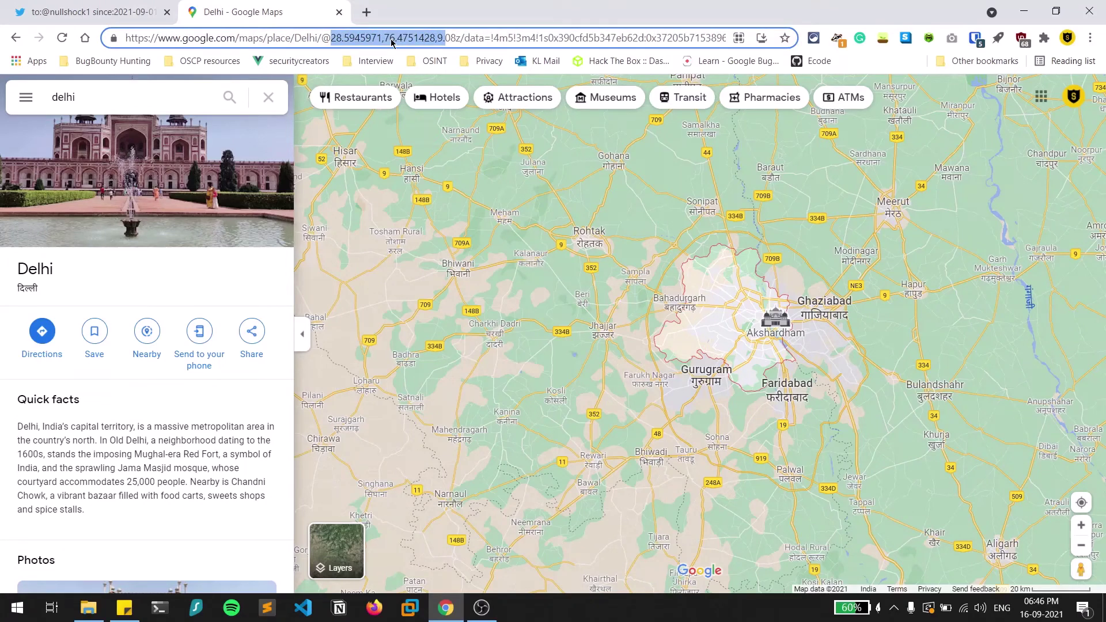
key("shift+Left")
key("shift+Left")
key("ctrl+c")
Replace the Twitter query with 'geocode:28.5945971,76.4751428,' and return to the Delhi map.
left_click(92, 12)
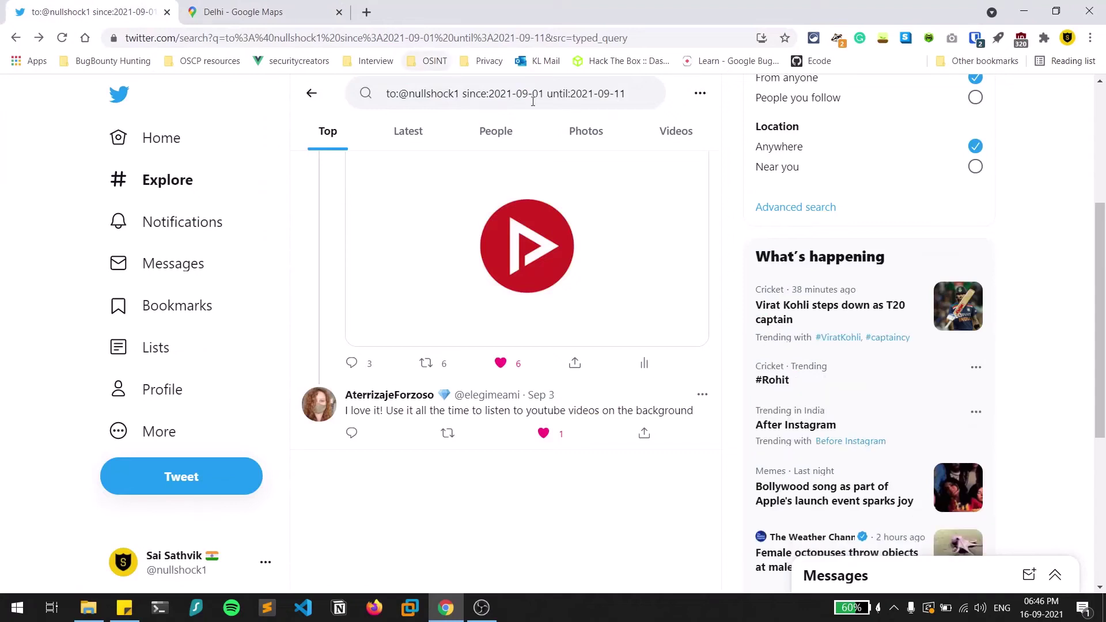
triple_click(556, 95)
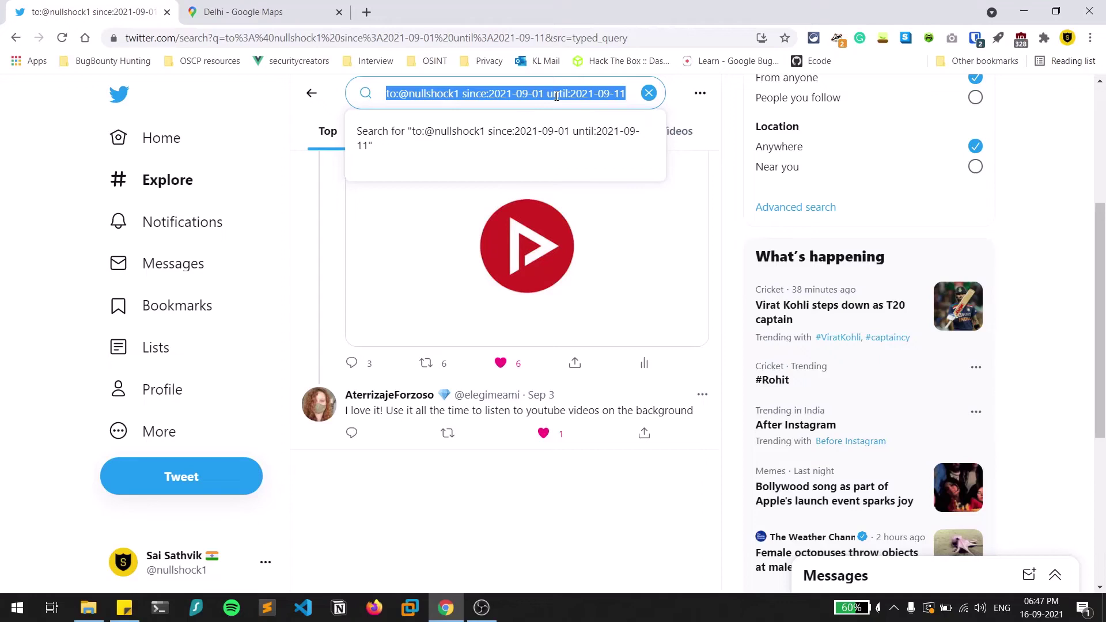
type("geoco")
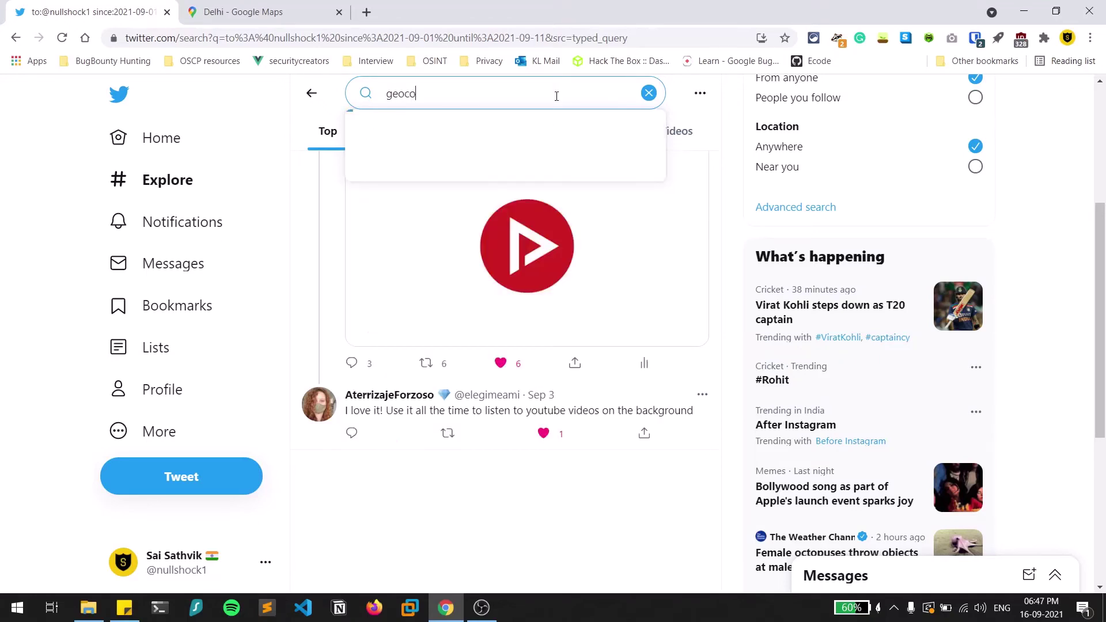
type("de:")
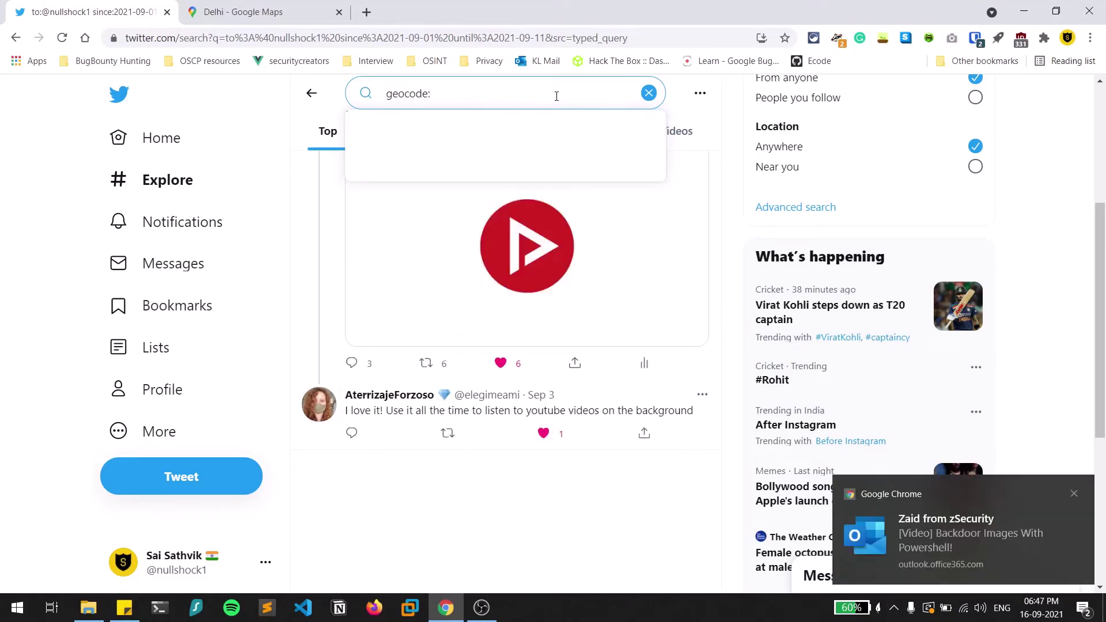
left_click(1075, 495)
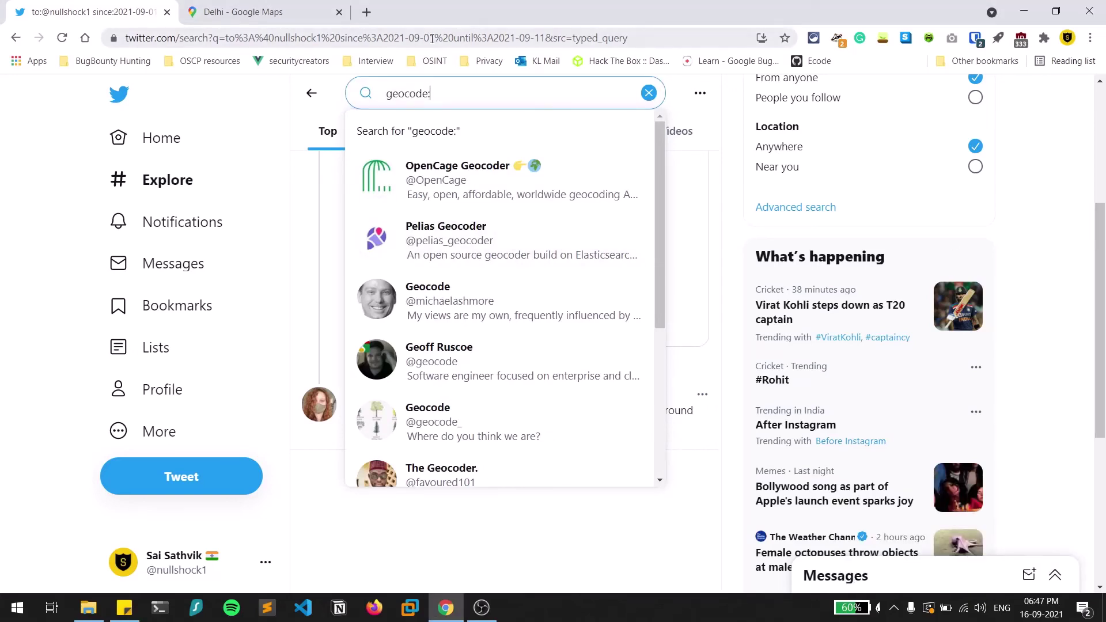
key("ctrl+v")
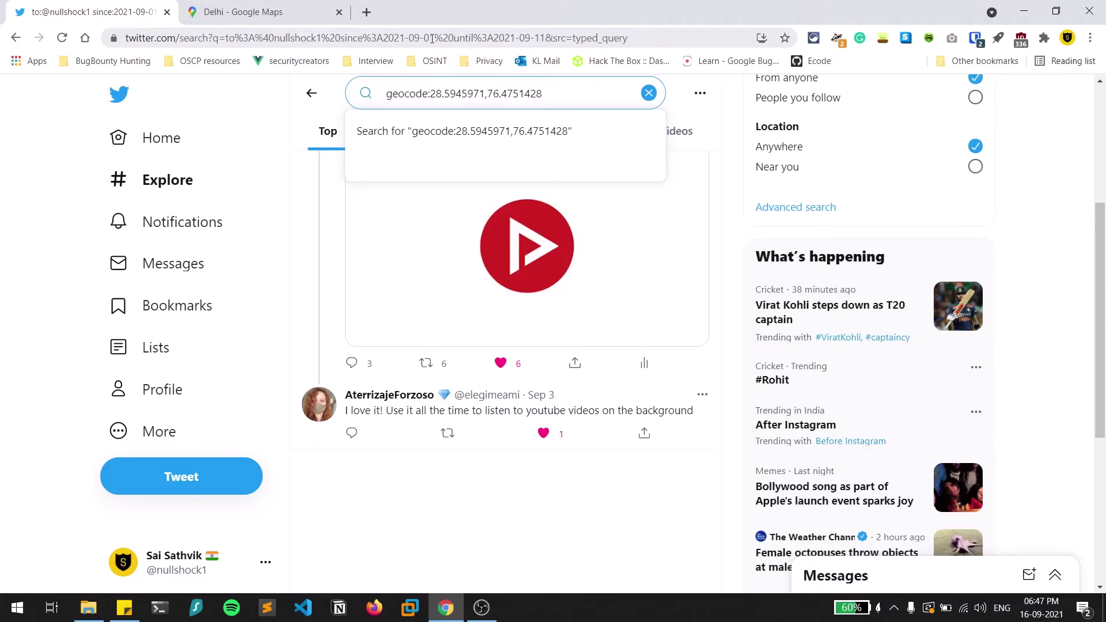
type(",")
left_click(325, 7)
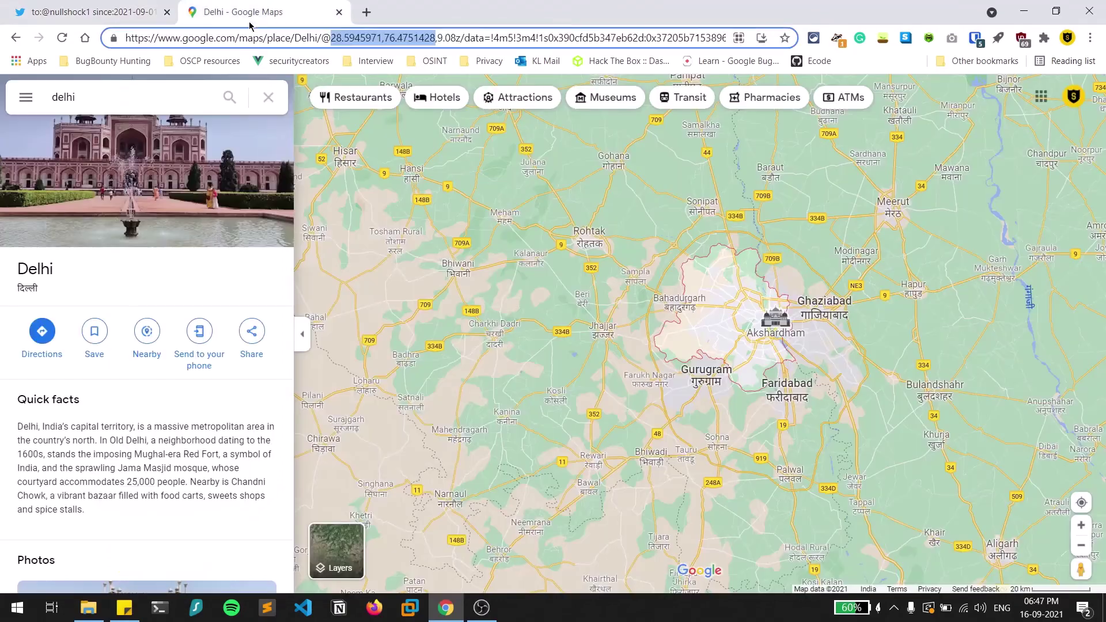
Zoom into Rohini and pin a spot on Kanjhawala Rd to read its coordinates.
left_click(718, 298)
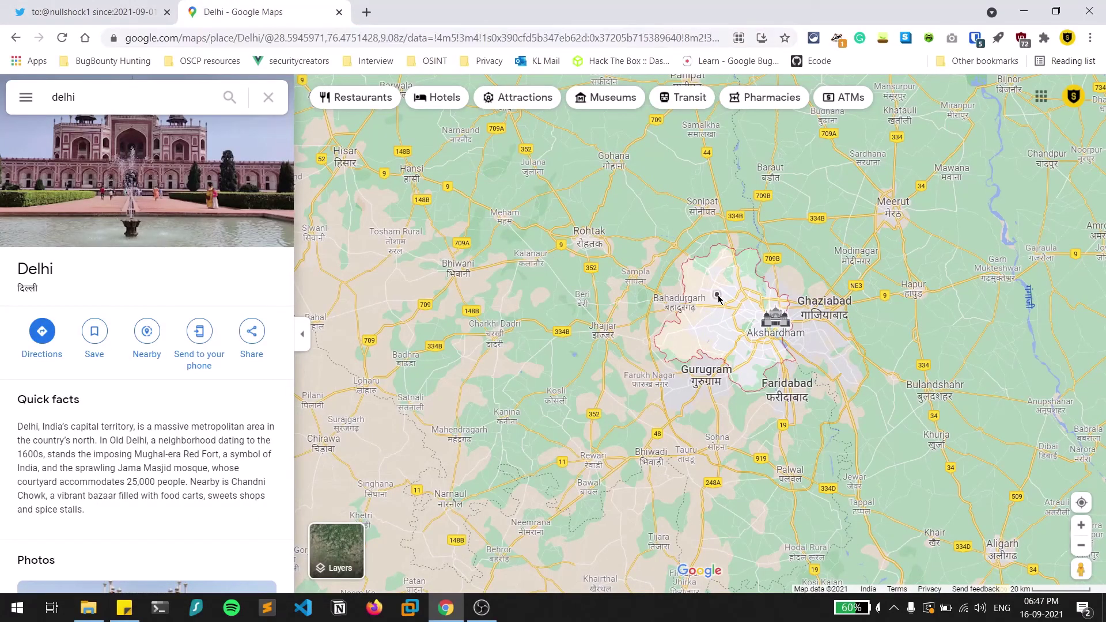
scroll(717, 295, "up", 8)
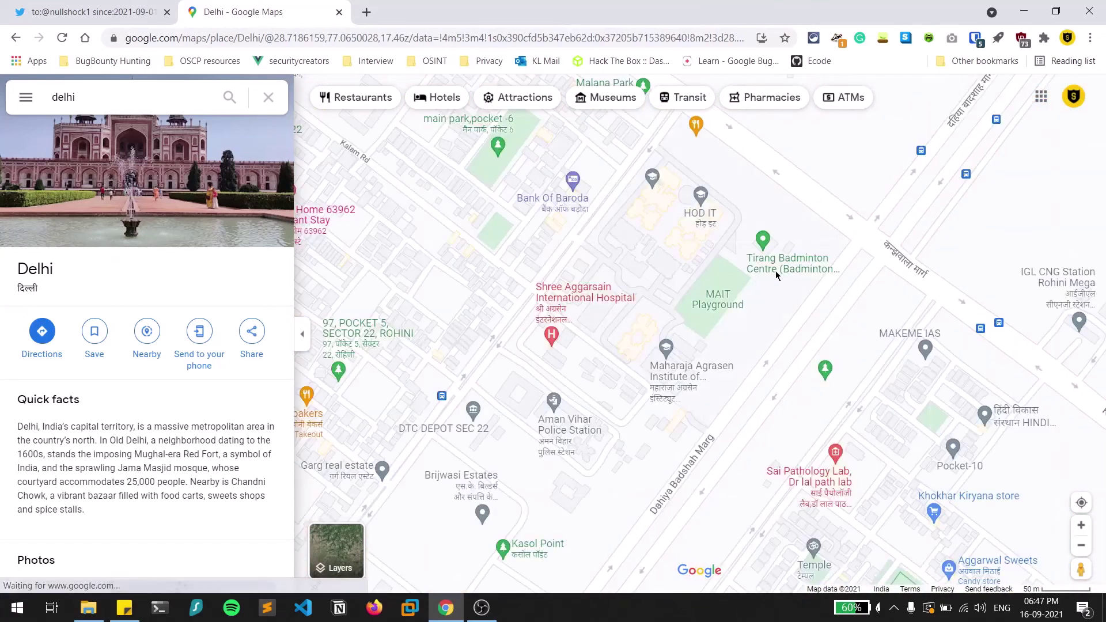
left_click(832, 214)
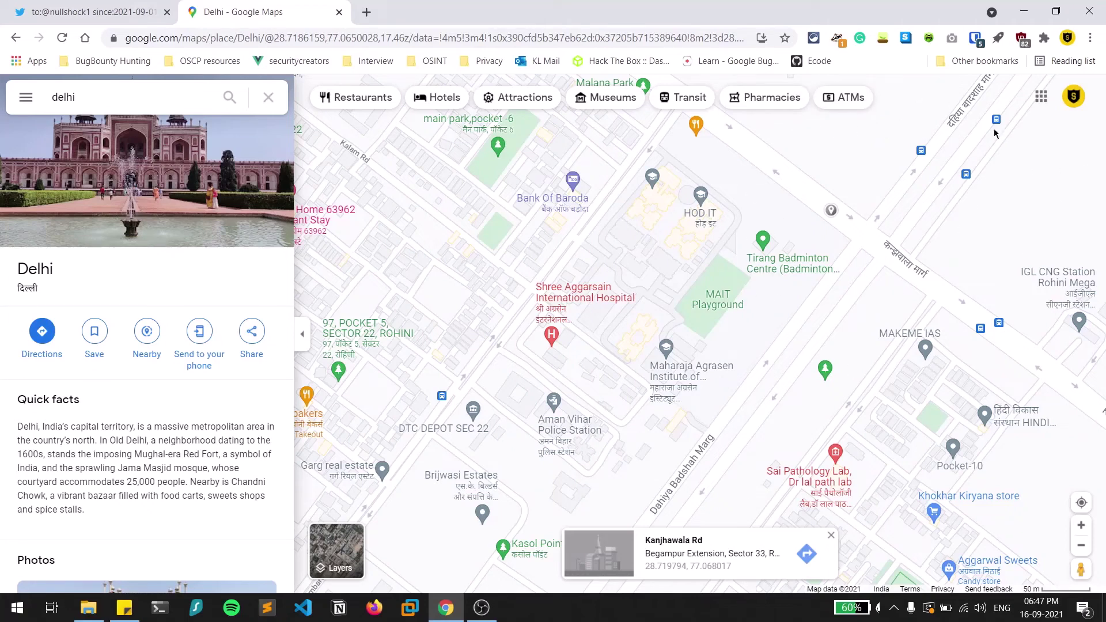
left_click(21, 5)
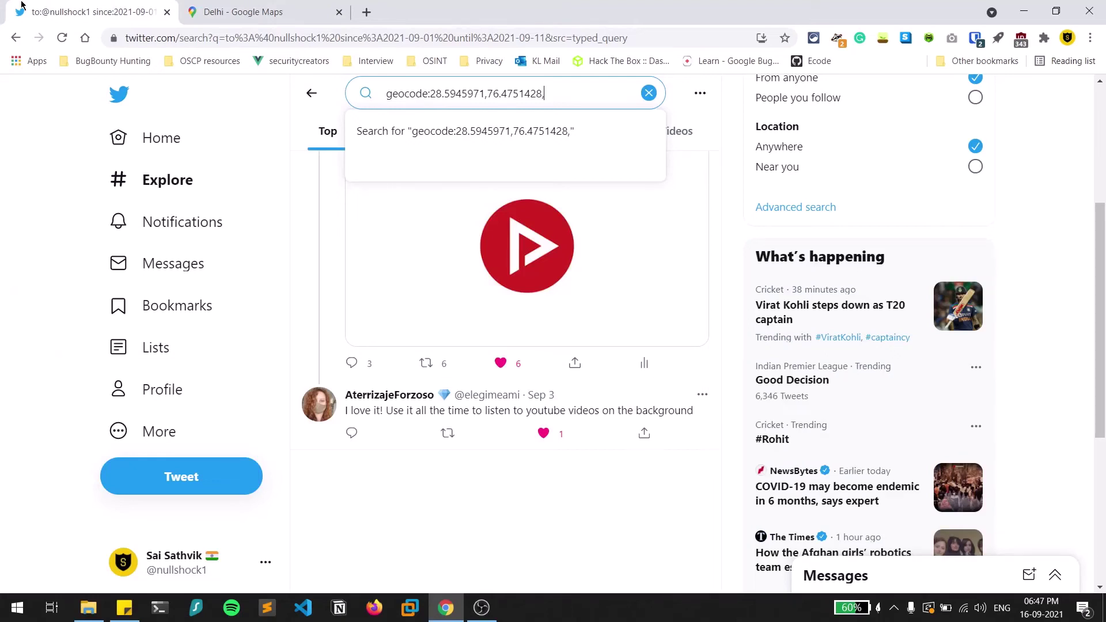
Add a 5km radius to the geocode query, run it, and scroll the Top results.
type("5")
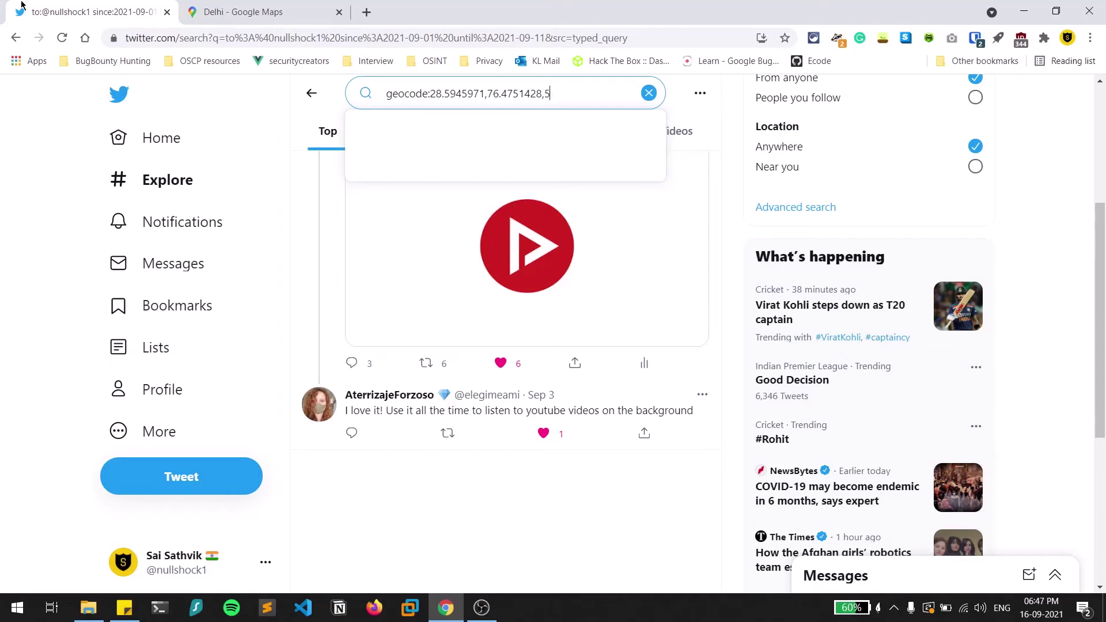
type("km")
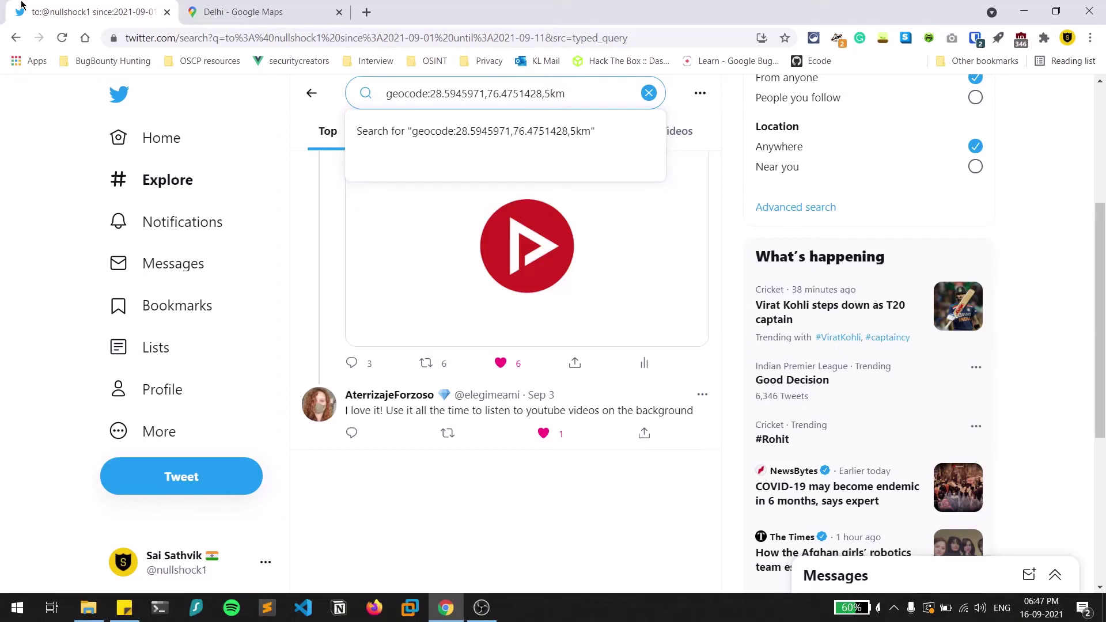
key("Return")
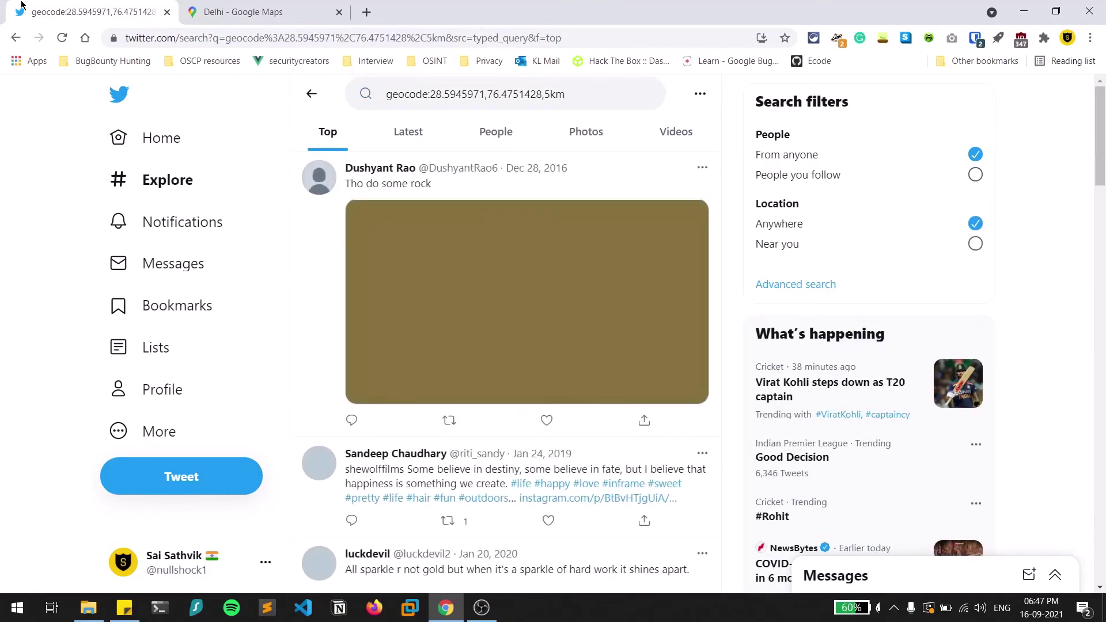
scroll(486, 359, "down", 4)
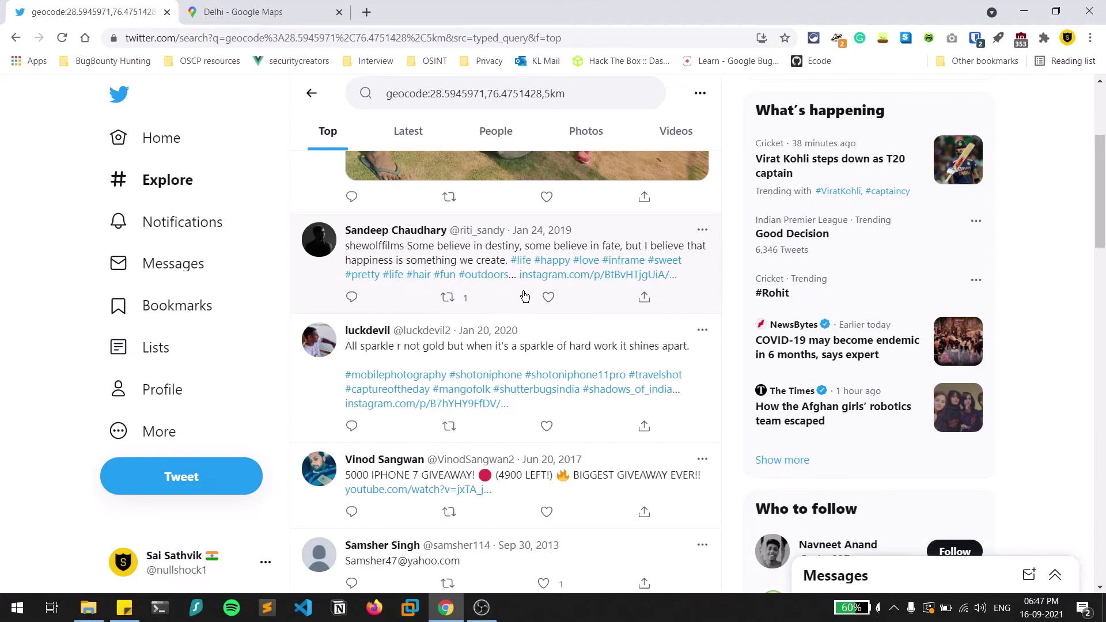
scroll(575, 330, "up", 4)
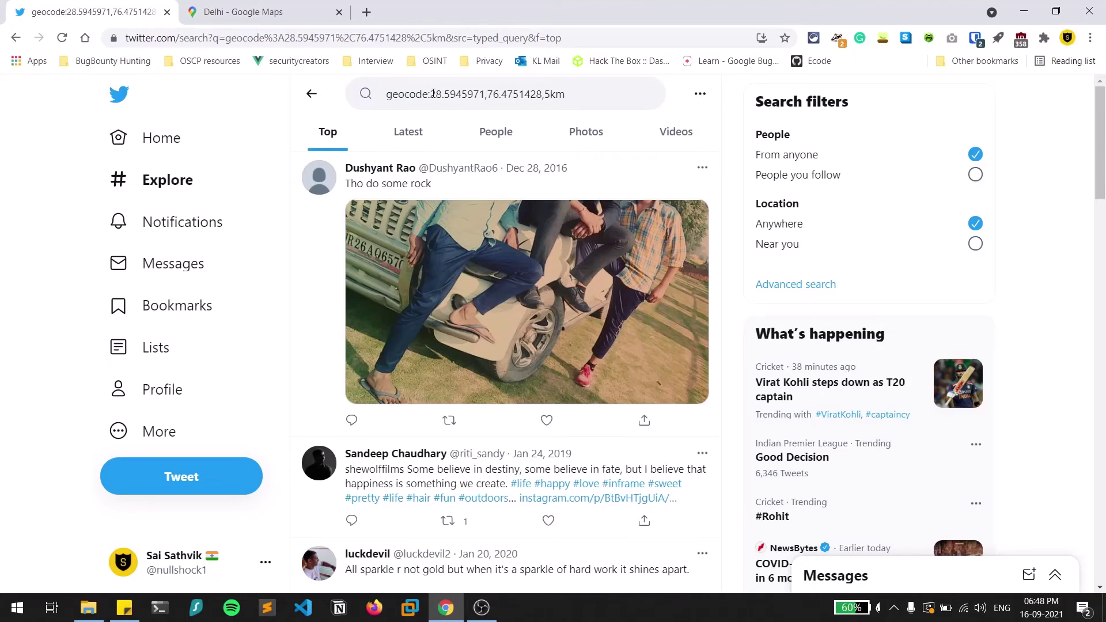
Prefix the geocode query with from: and the user's own account handle, which returns no results.
left_click(386, 95)
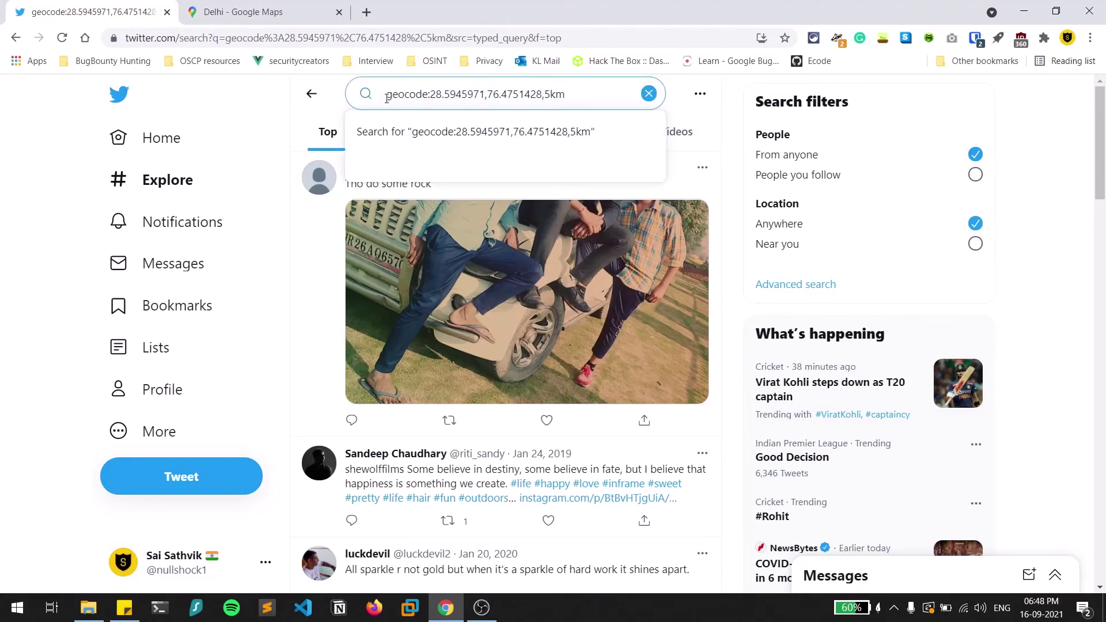
type("from:")
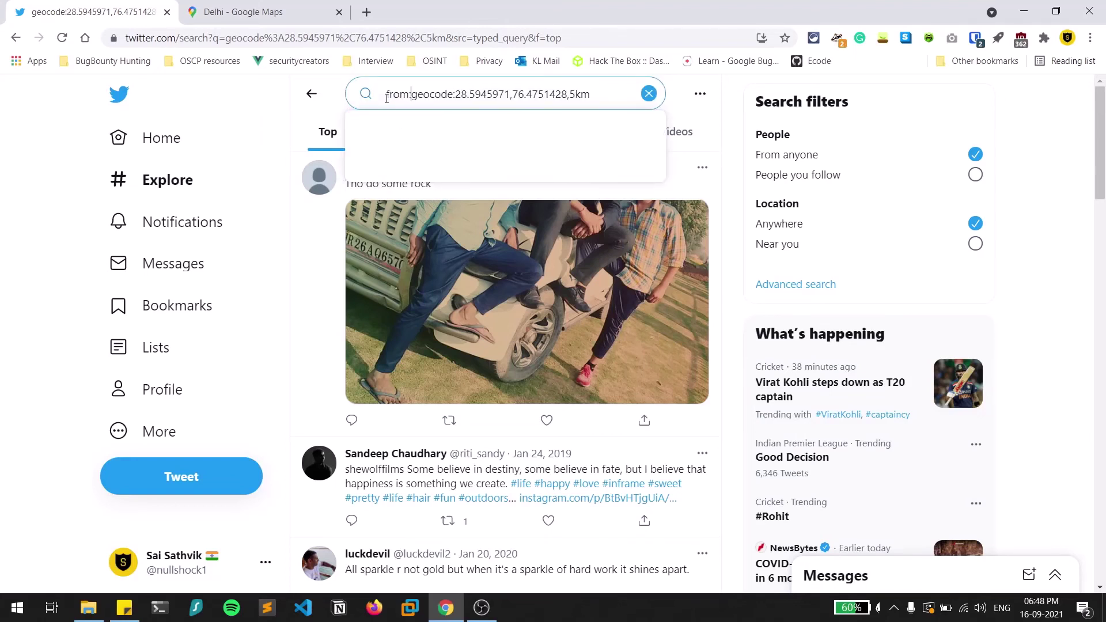
type("@null")
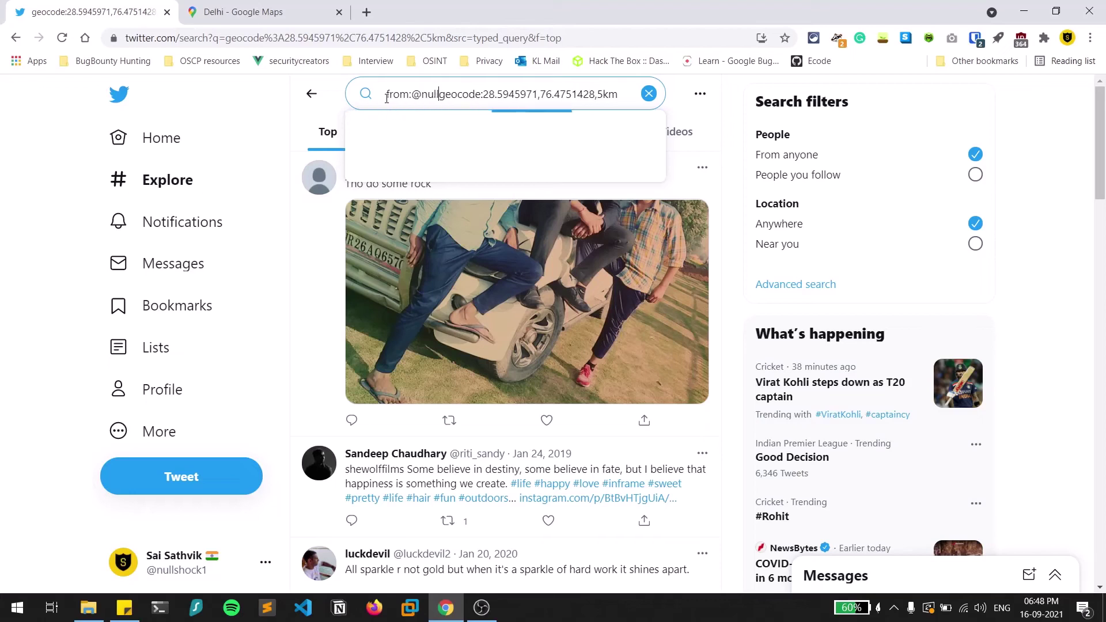
type("shock")
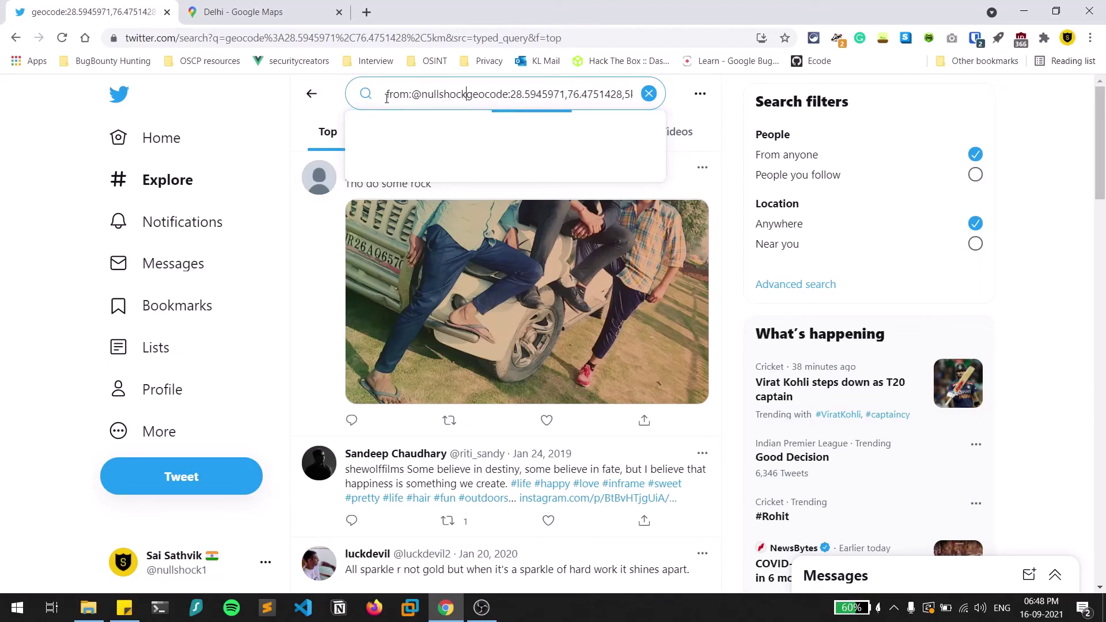
type("1")
key("Return")
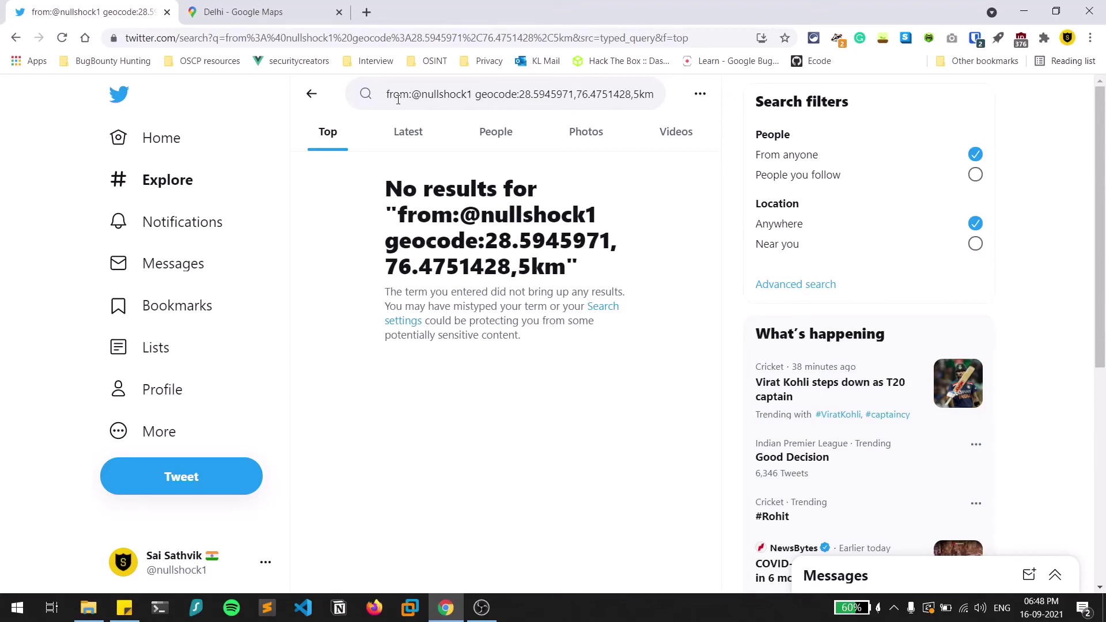
Delete the geocode part of the query, leaving only the from: account filter.
double_click(420, 96)
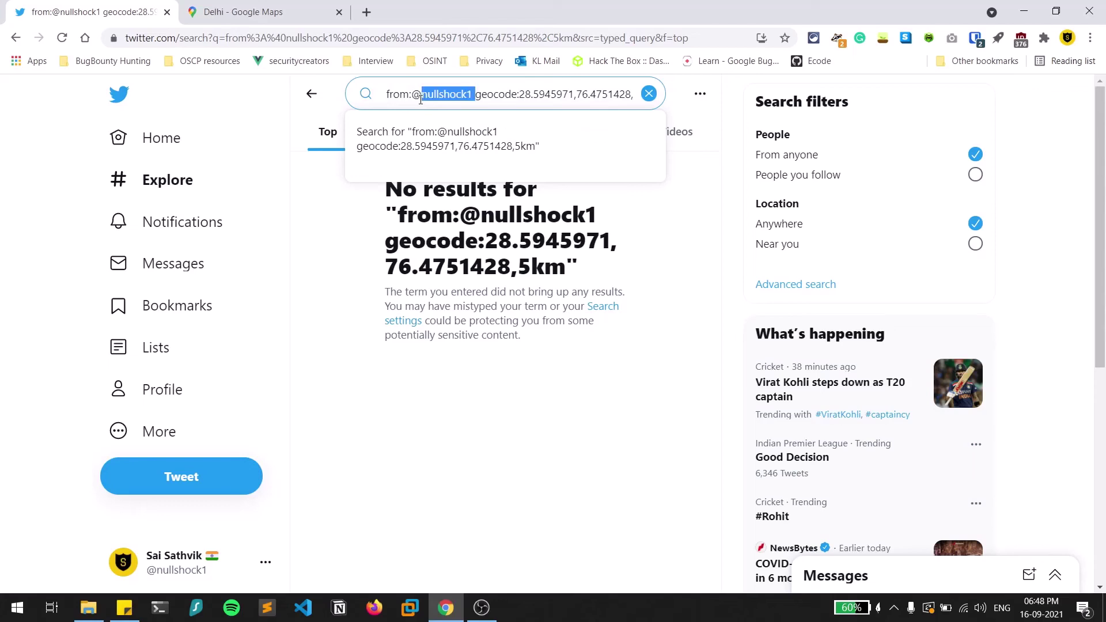
left_click(476, 96)
key("Delete")
key("Delete")
key("Delete")
key("Delete")
key("Delete")
key("Delete")
key("Delete")
key("Delete")
key("Delete")
key("Delete")
key("Delete")
key("Delete")
key("Delete")
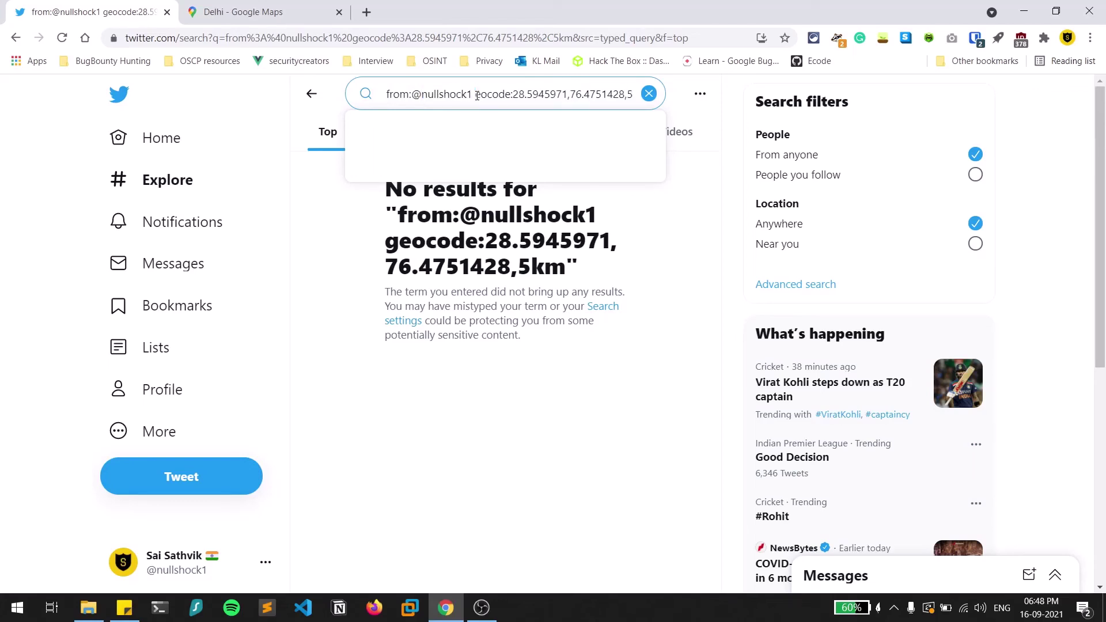
key("Delete")
key("Delete")
key("Delete")
key("Delete")
key("Delete")
key("Delete")
key("Delete")
key("Delete")
key("Delete")
key("Delete")
key("Delete")
key("Delete")
key("Delete")
key("Delete")
key("Delete")
key("Delete")
key("Delete")
key("Delete")
key("Delete")
key("Delete")
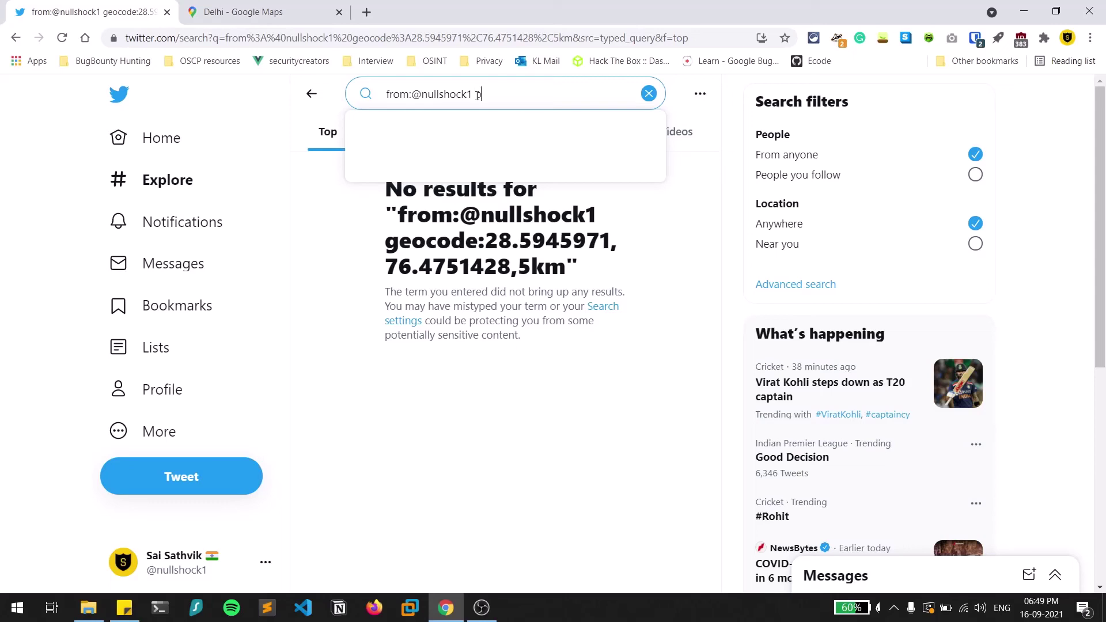
Add the keyword 'phone' to the from: search and scroll through the matching tweets.
type("phone")
key("Return")
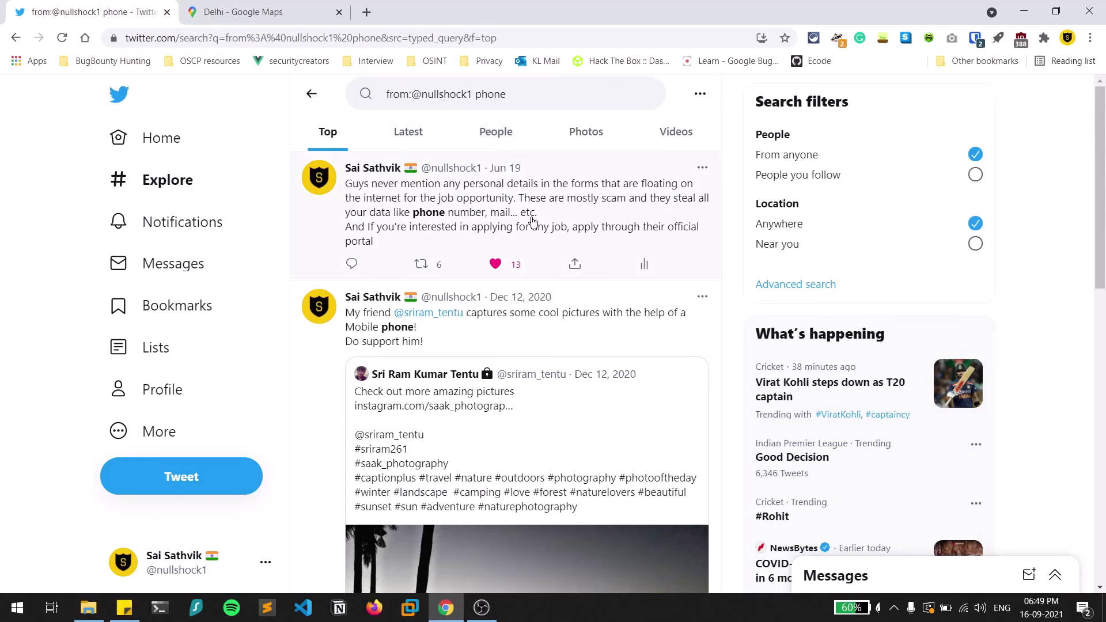
scroll(647, 283, "down", 7)
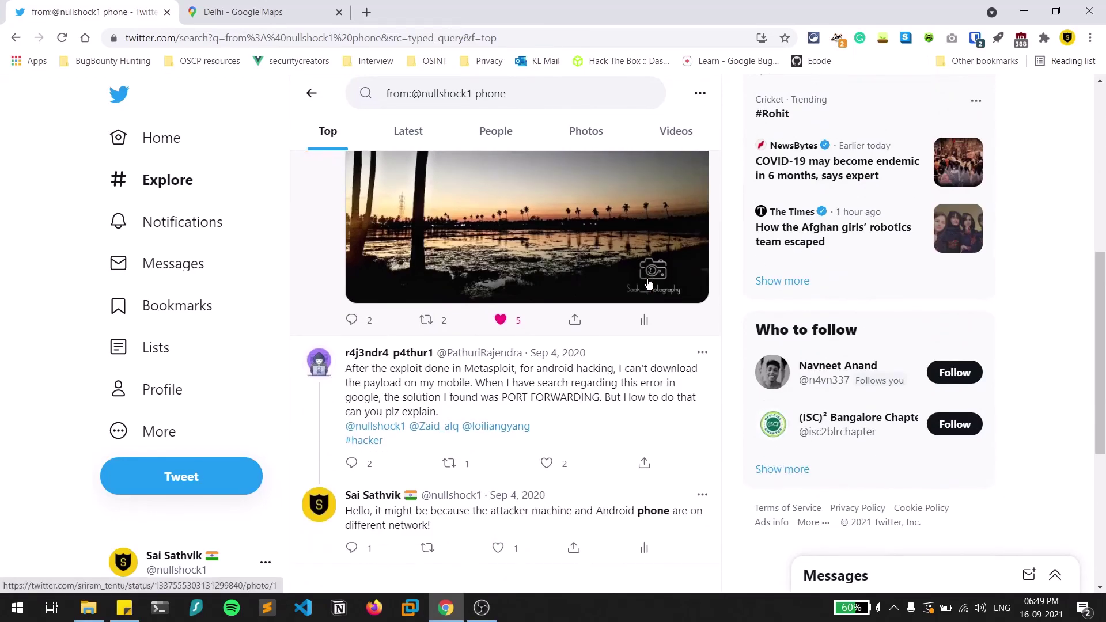
scroll(648, 283, "down", 2)
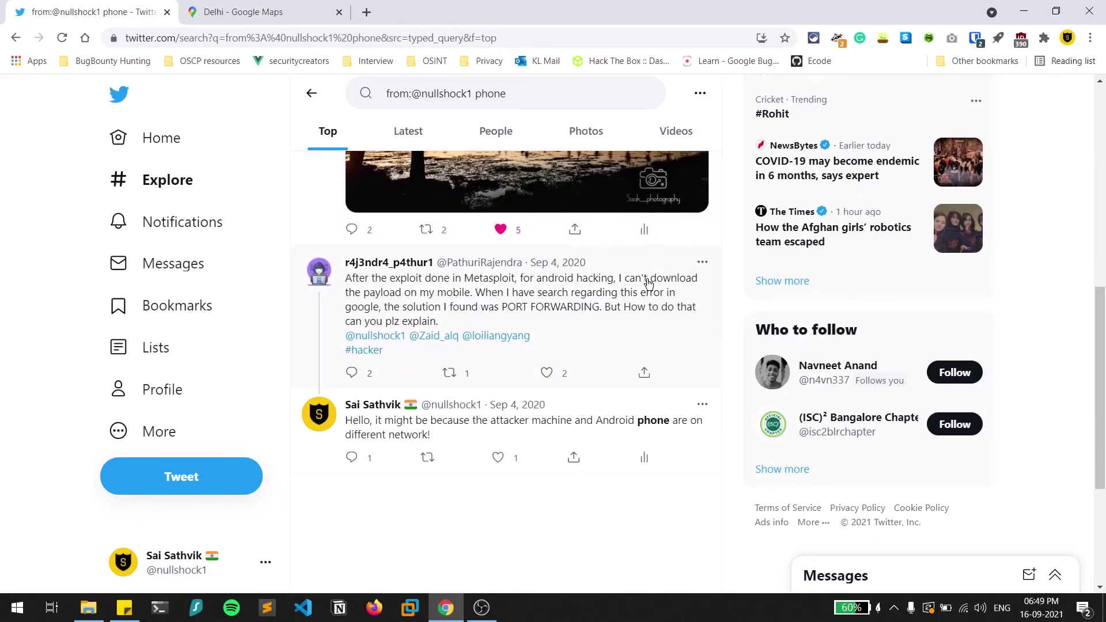